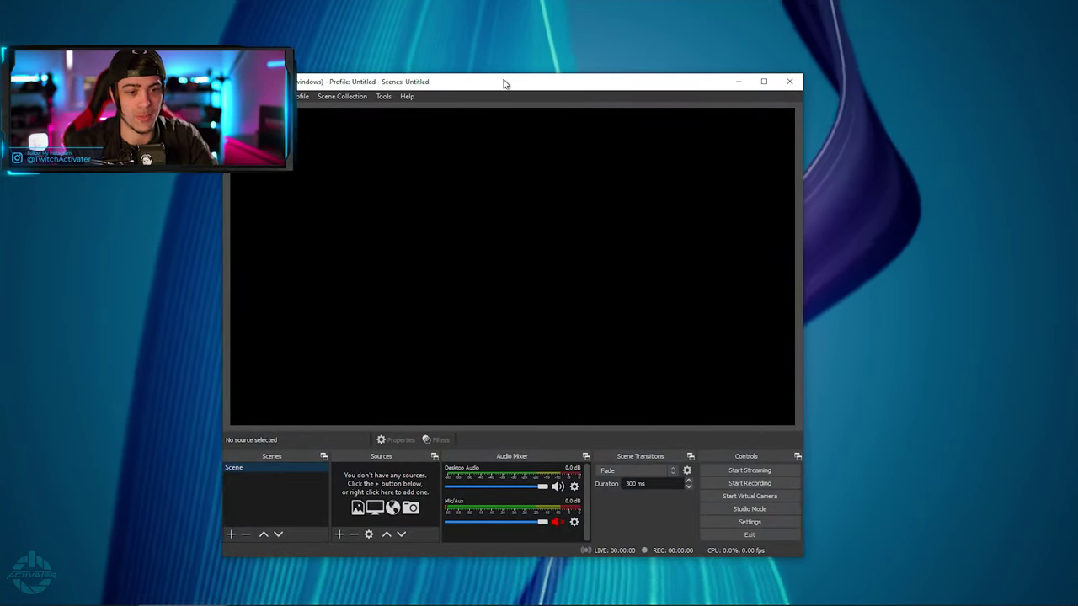
# - Add a Video Capture Device source for the webcam with its default properties
pyautogui.moveTo(503, 83); pyautogui.dragTo(655, 59)
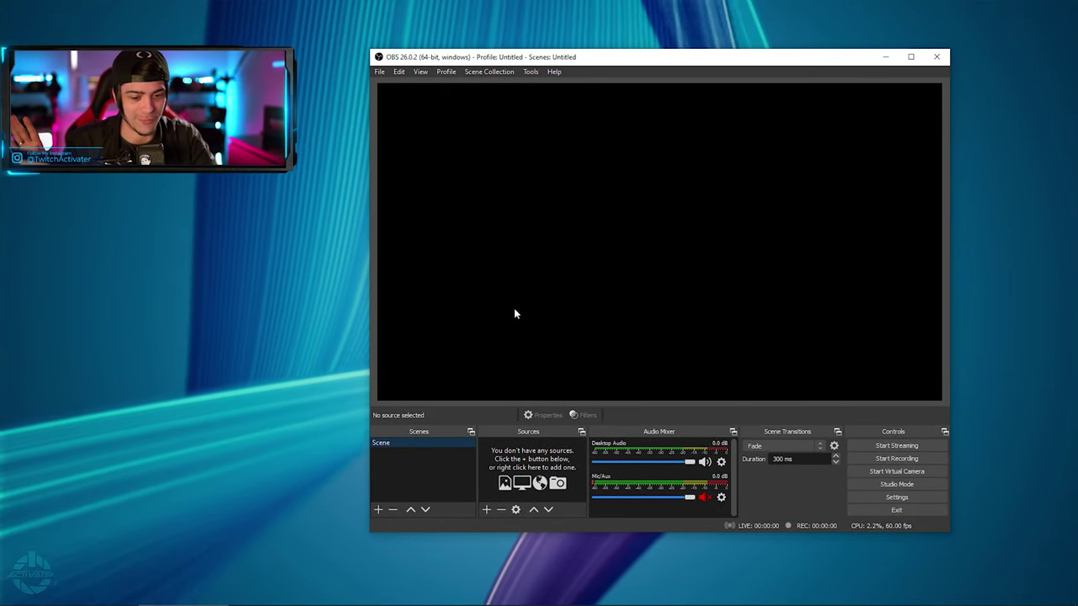
pyautogui.moveTo(538, 459)
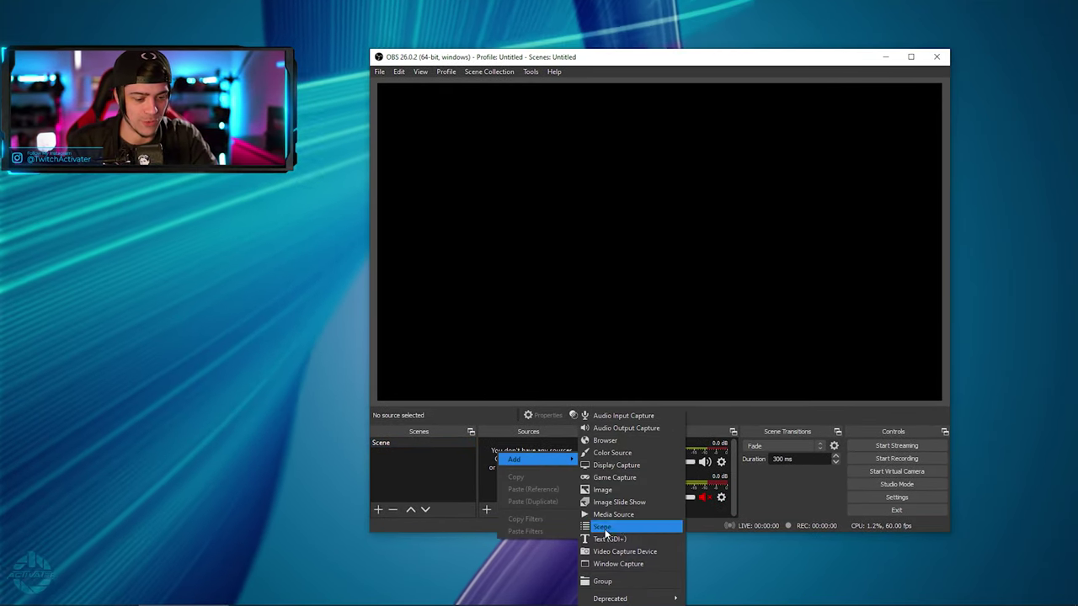
pyautogui.click(611, 551)
pyautogui.click(692, 375)
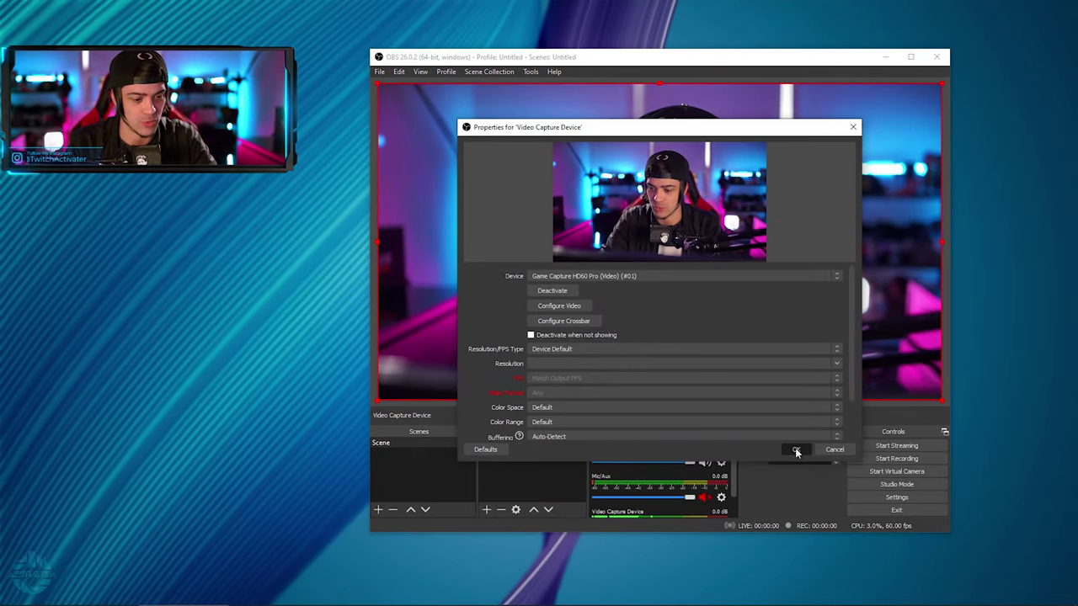
pyautogui.click(796, 450)
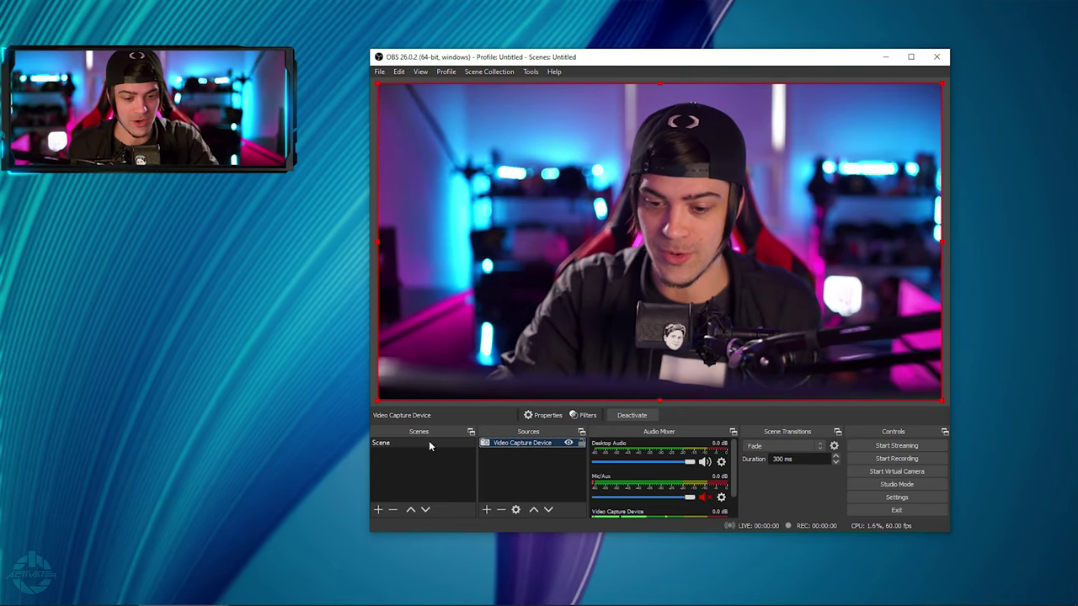
# - Flip the webcam source horizontally so its picture is mirrored
pyautogui.rightClick(530, 444)
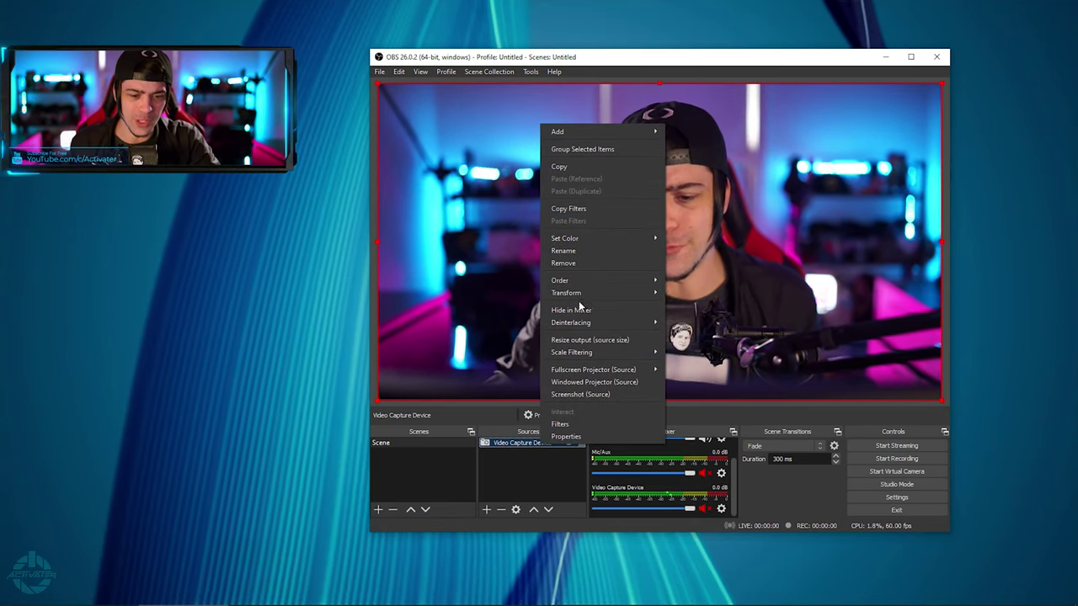
pyautogui.moveTo(580, 294)
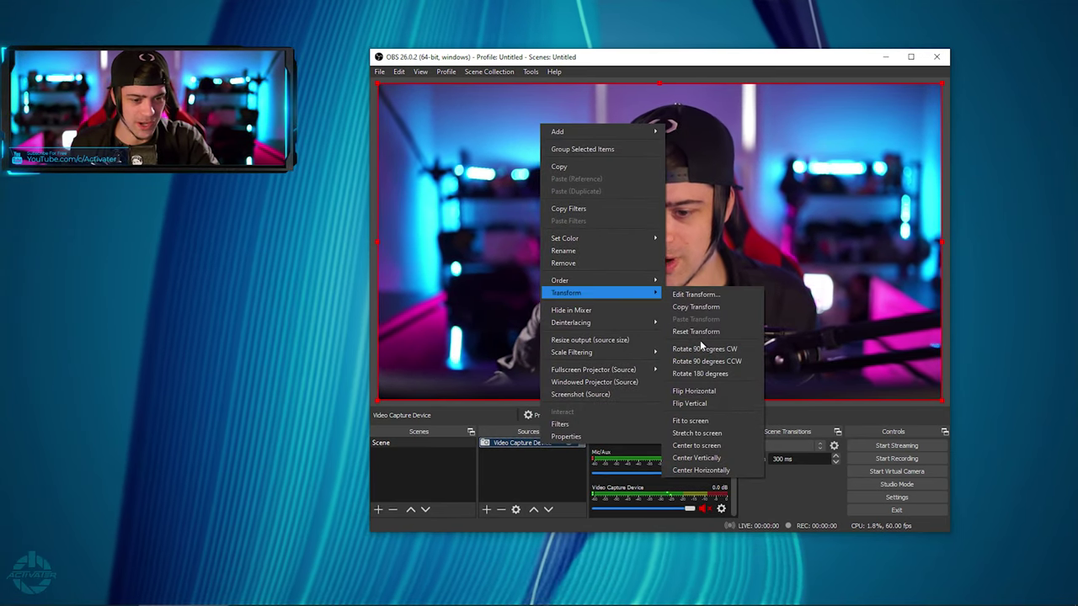
pyautogui.click(694, 390)
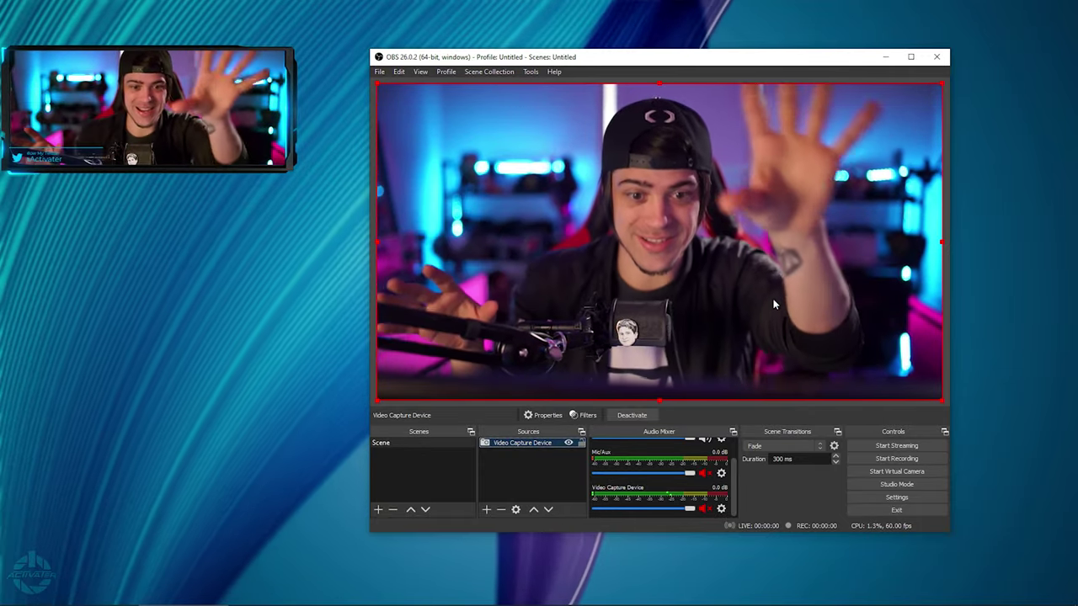
pyautogui.click(539, 478)
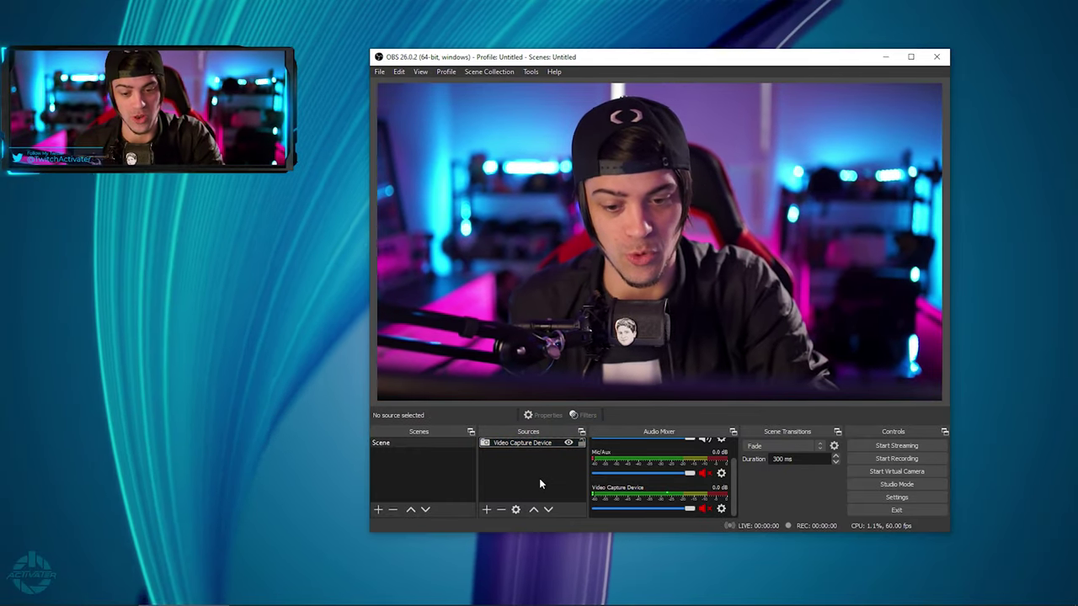
# - Add an Image Mask/Blend effect filter to the webcam source, keeping its default name
pyautogui.click(510, 443)
pyautogui.rightClick(509, 442)
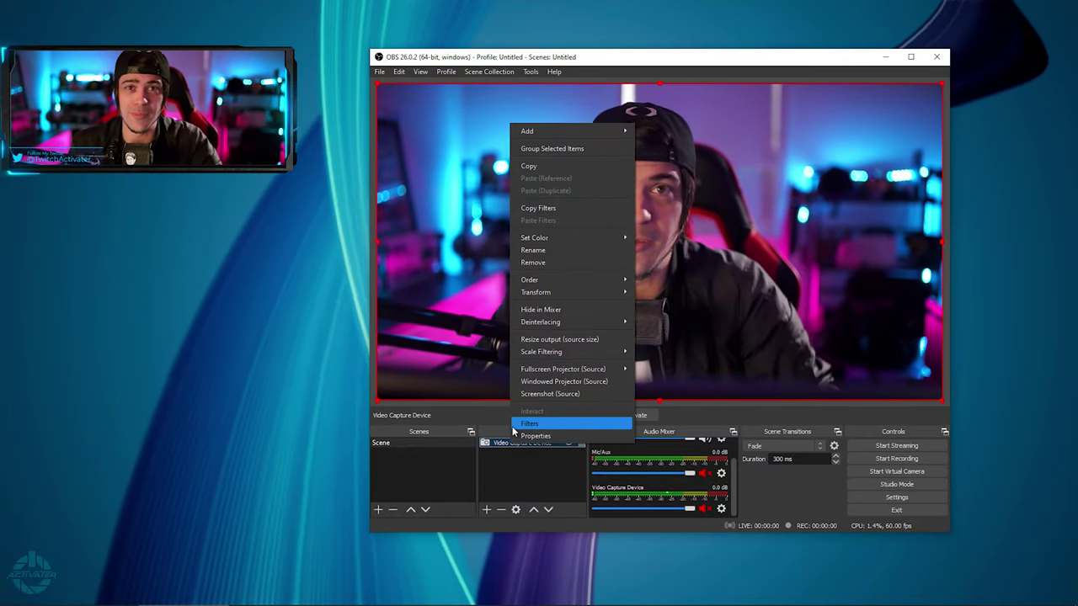
pyautogui.click(552, 447)
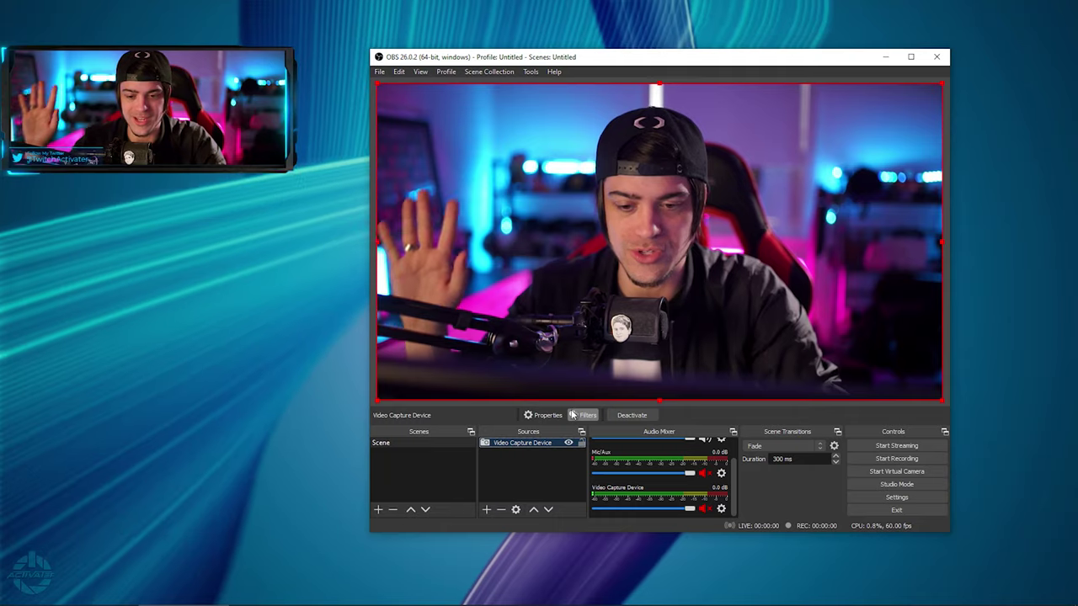
pyautogui.click(572, 414)
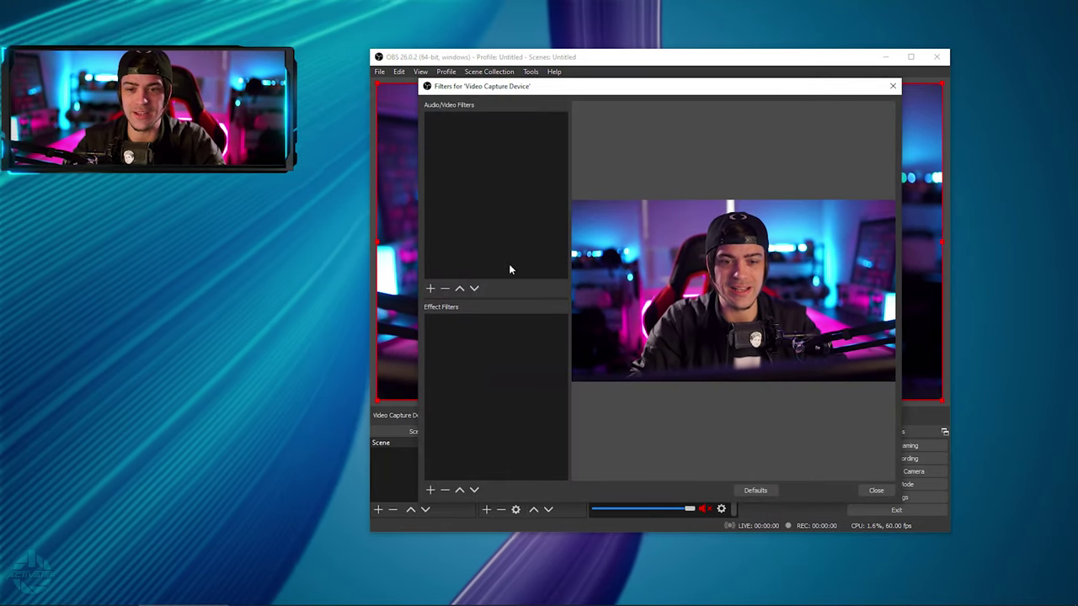
pyautogui.moveTo(496, 382)
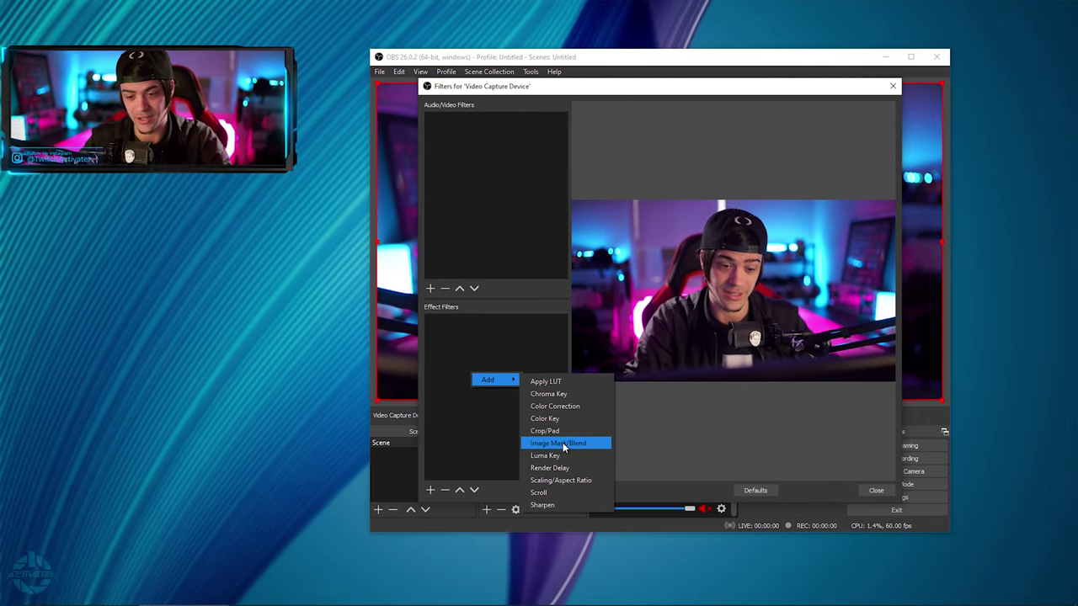
pyautogui.click(562, 442)
pyautogui.click(640, 313)
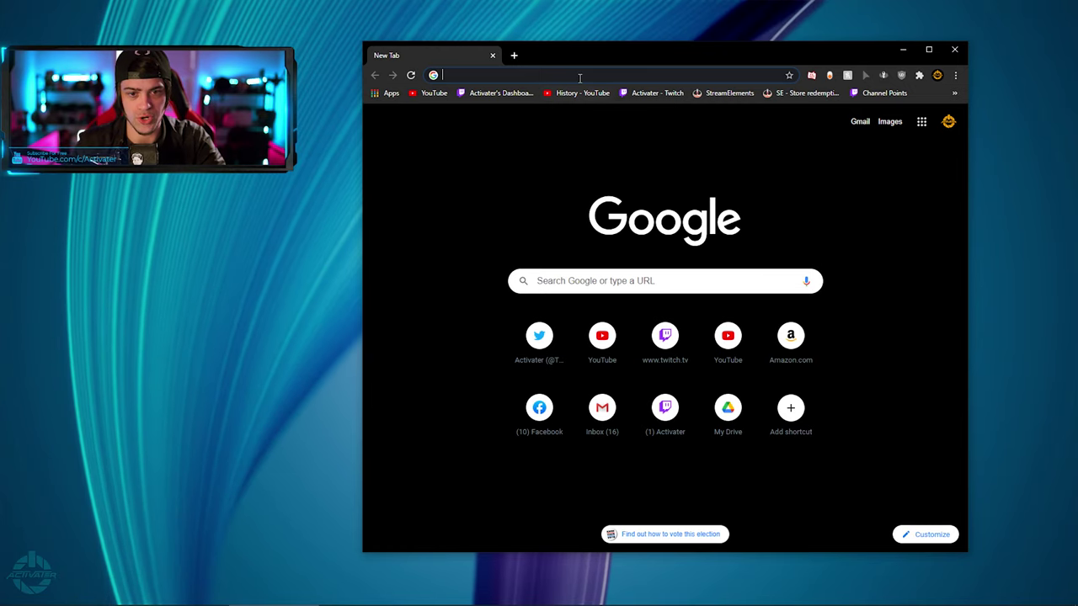
pyautogui.click(579, 76)
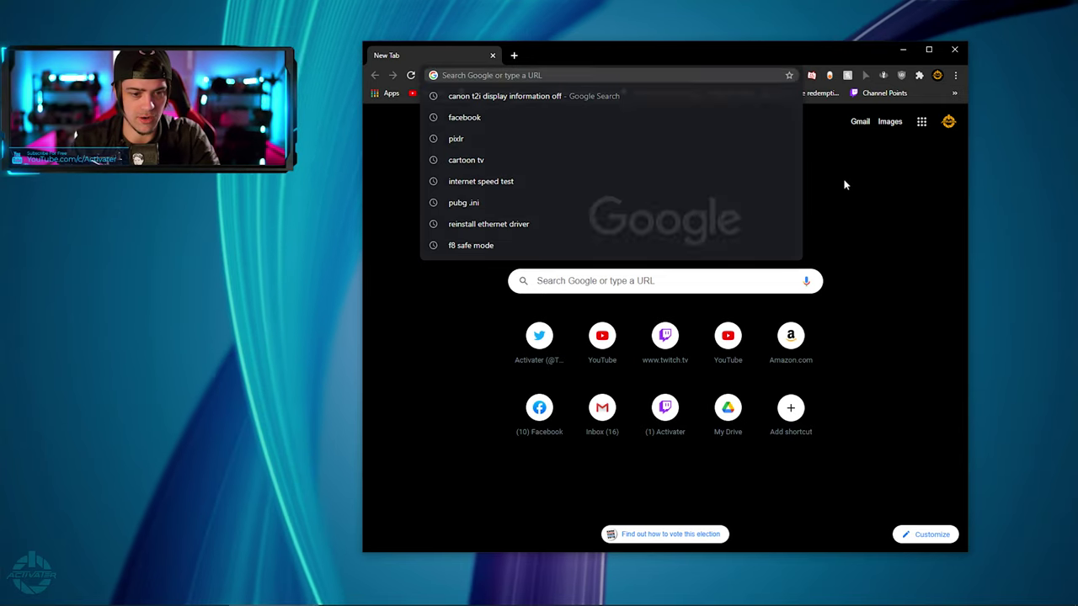
# - Search Google Images for 'black shape pumpkin' and open the outline image in a new tab
pyautogui.write('black')
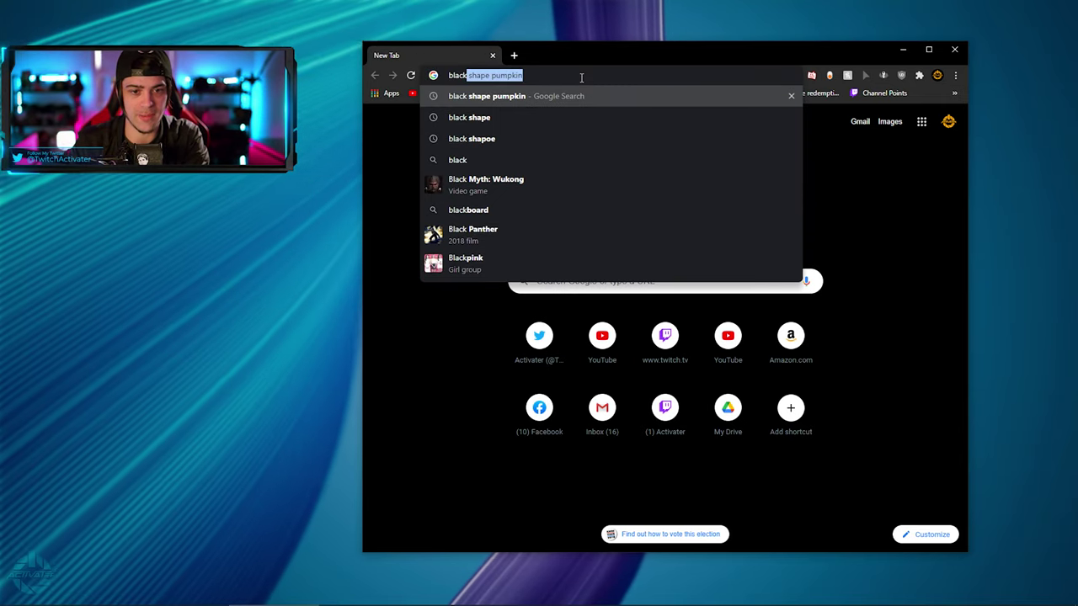
pyautogui.press('Return')
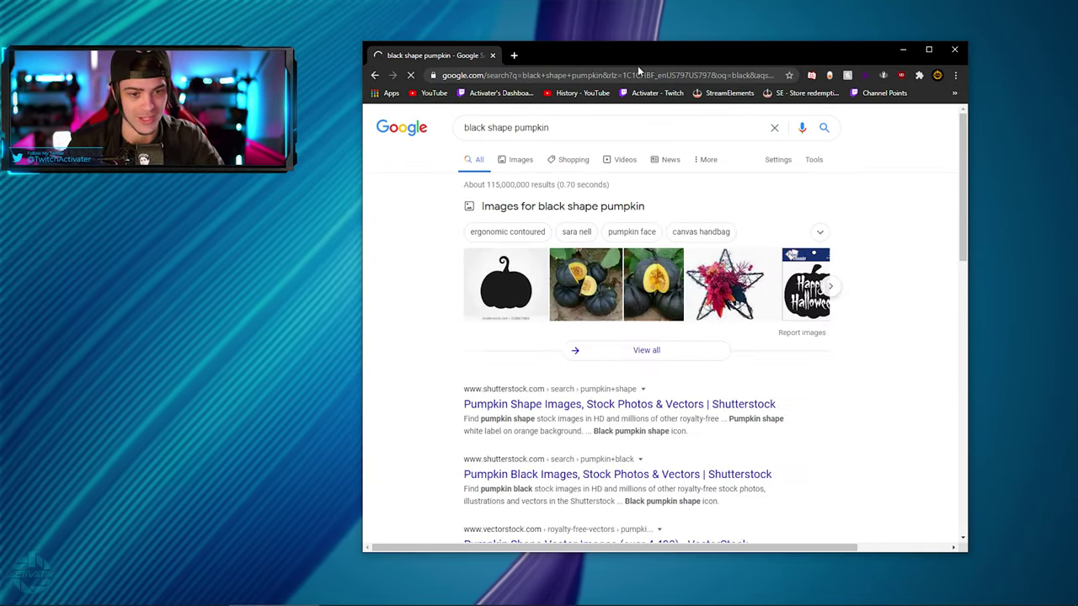
pyautogui.click(519, 159)
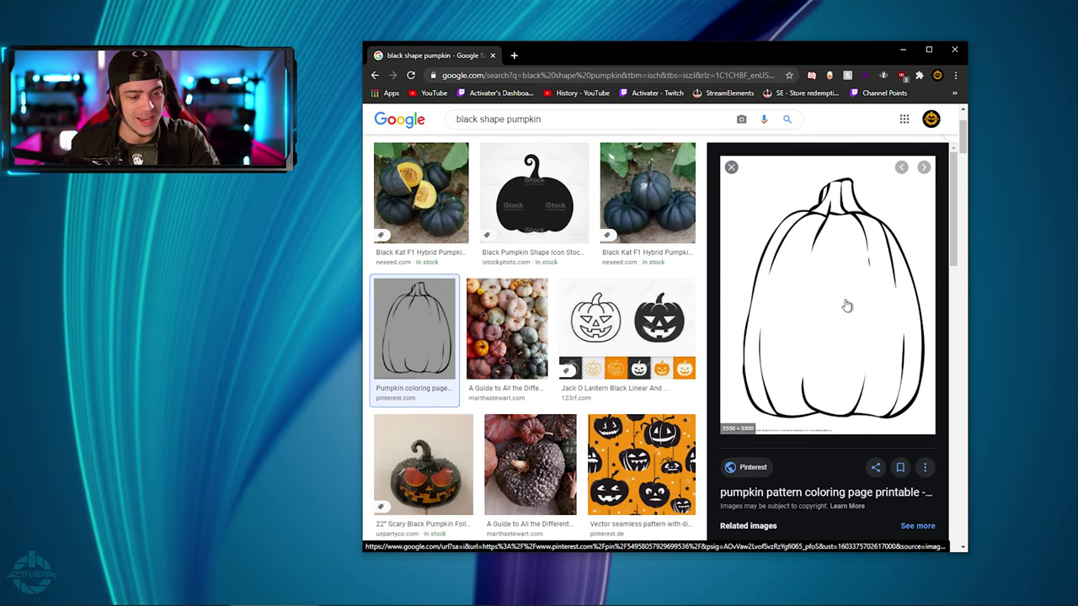
pyautogui.scroll(1, 846, 306)
pyautogui.rightClick(828, 338)
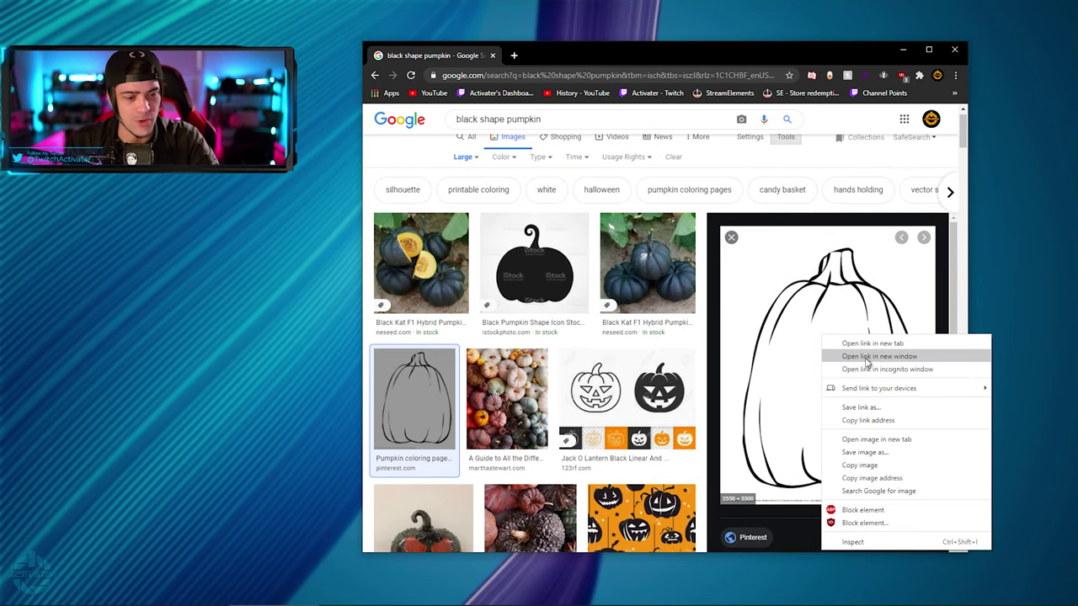
pyautogui.click(893, 443)
# - Save the pumpkin outline to the Desktop as pumpkin.png and close Chrome
pyautogui.click(543, 55)
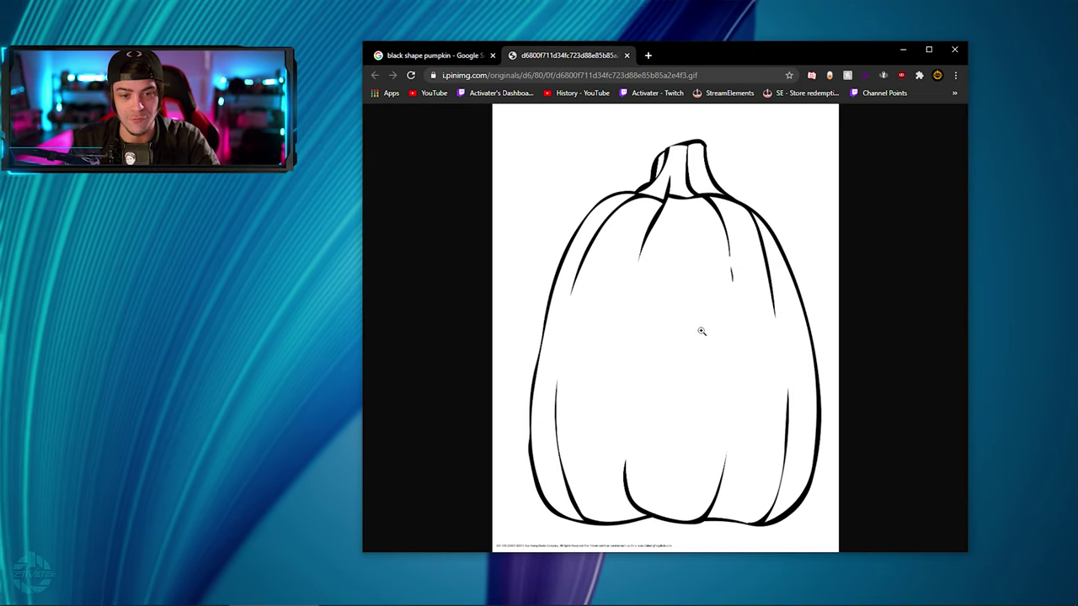
pyautogui.click(701, 331)
pyautogui.click(763, 361)
pyautogui.rightClick(818, 295)
pyautogui.click(807, 322)
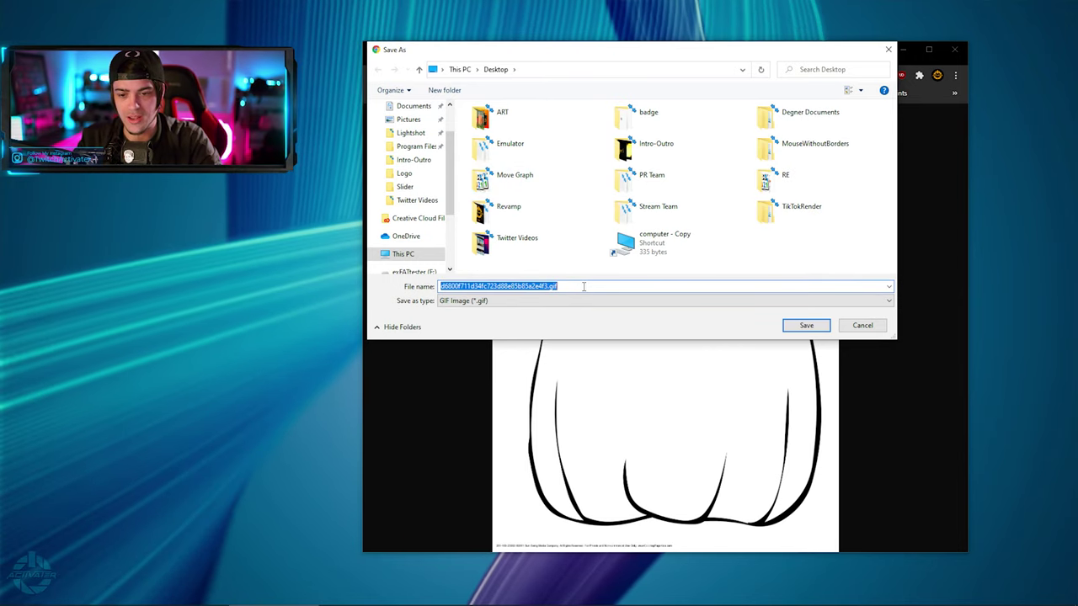
pyautogui.write('pumpkin.png')
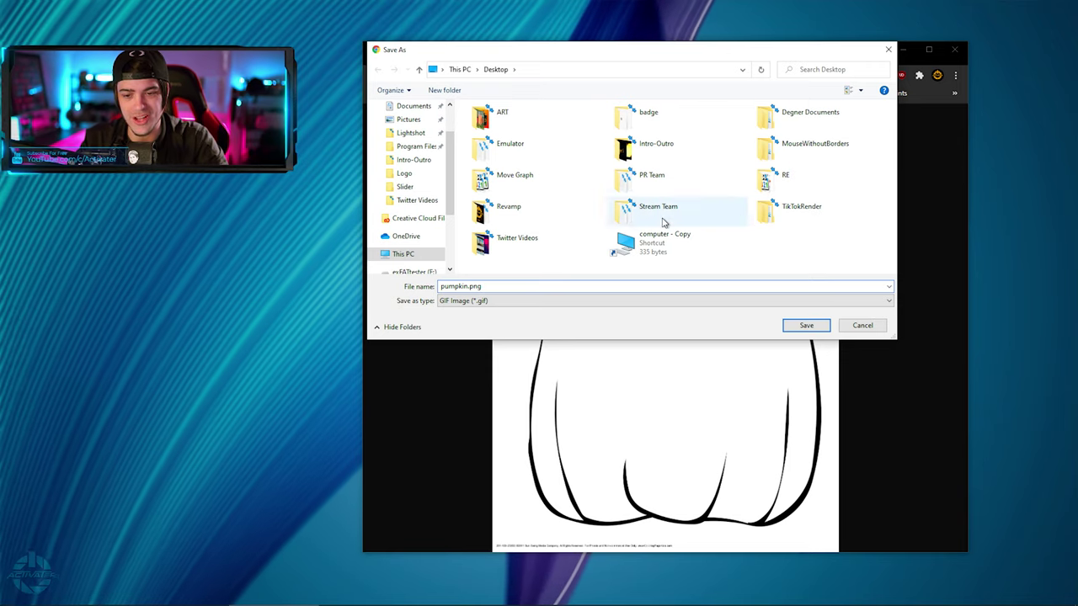
pyautogui.click(793, 324)
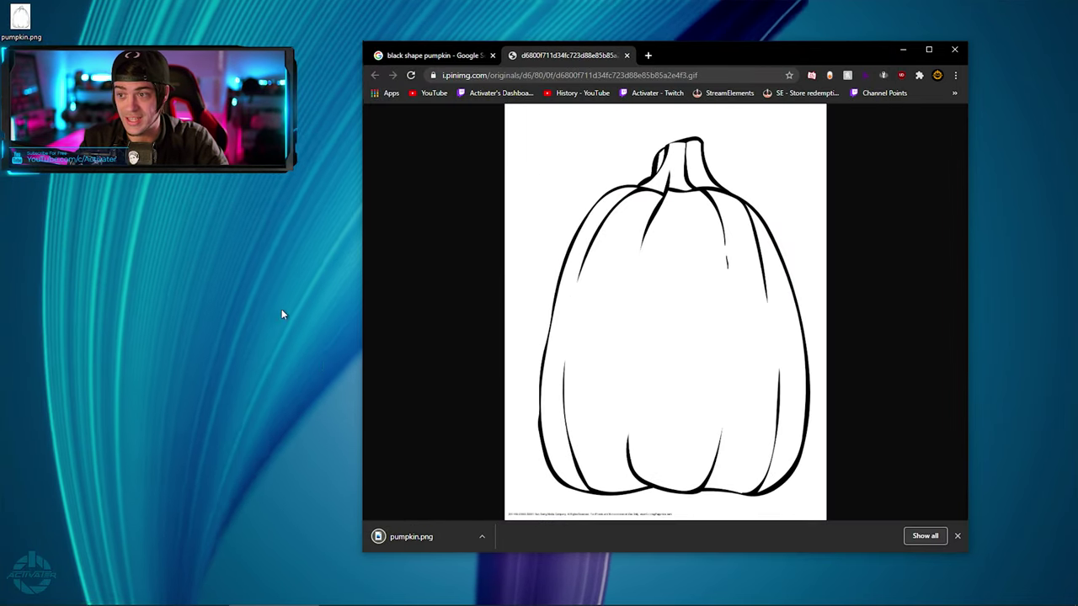
pyautogui.moveTo(1029, 218); pyautogui.dragTo(1024, 212)
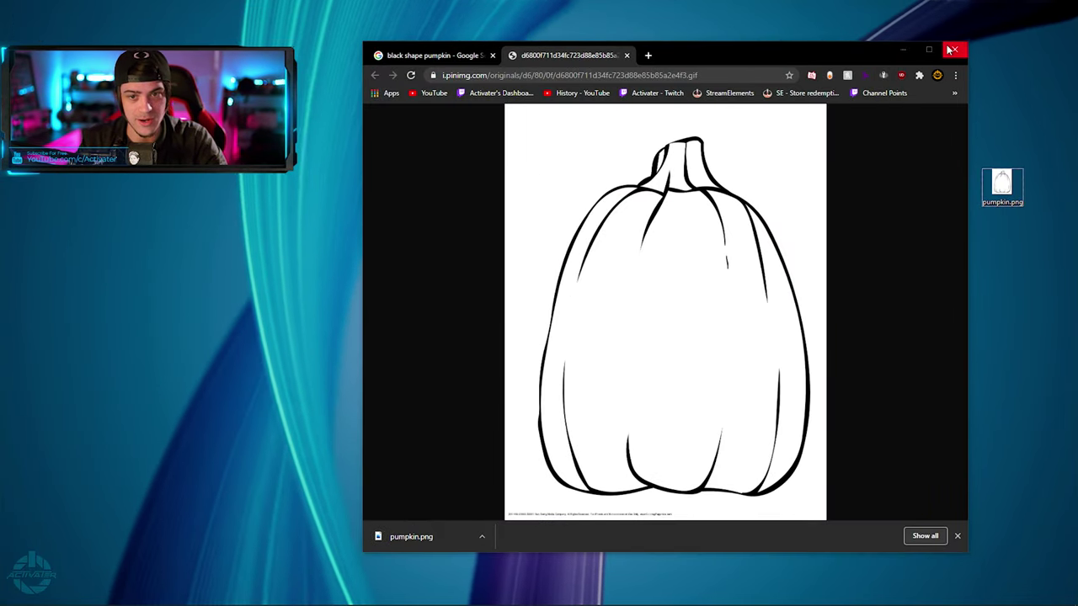
pyautogui.click(947, 52)
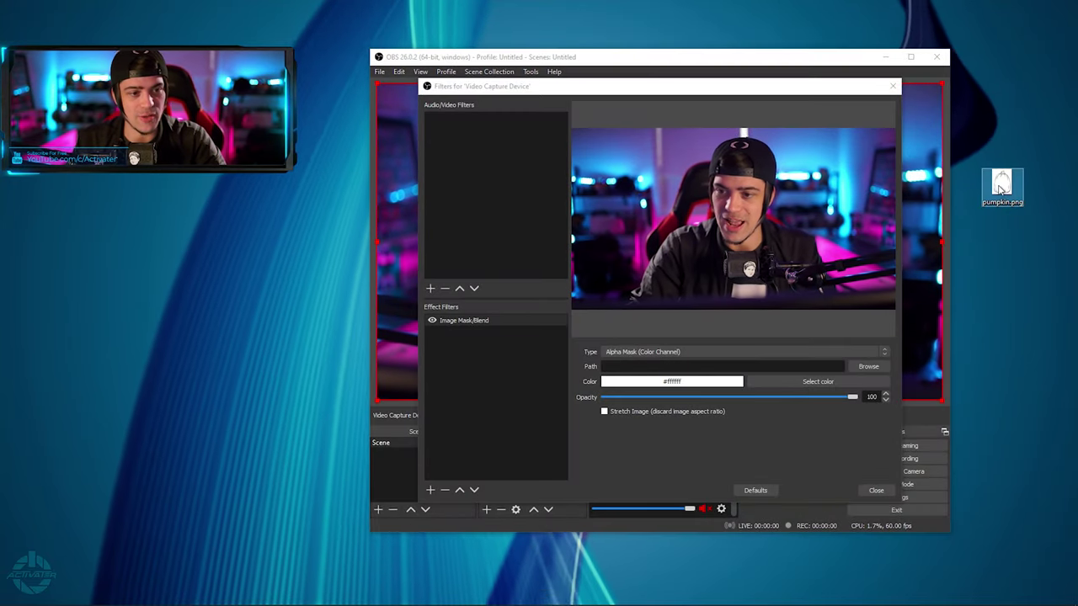
# - Browse to the Desktop and load pumpkin.png as the Image Mask/Blend mask image
pyautogui.click(866, 368)
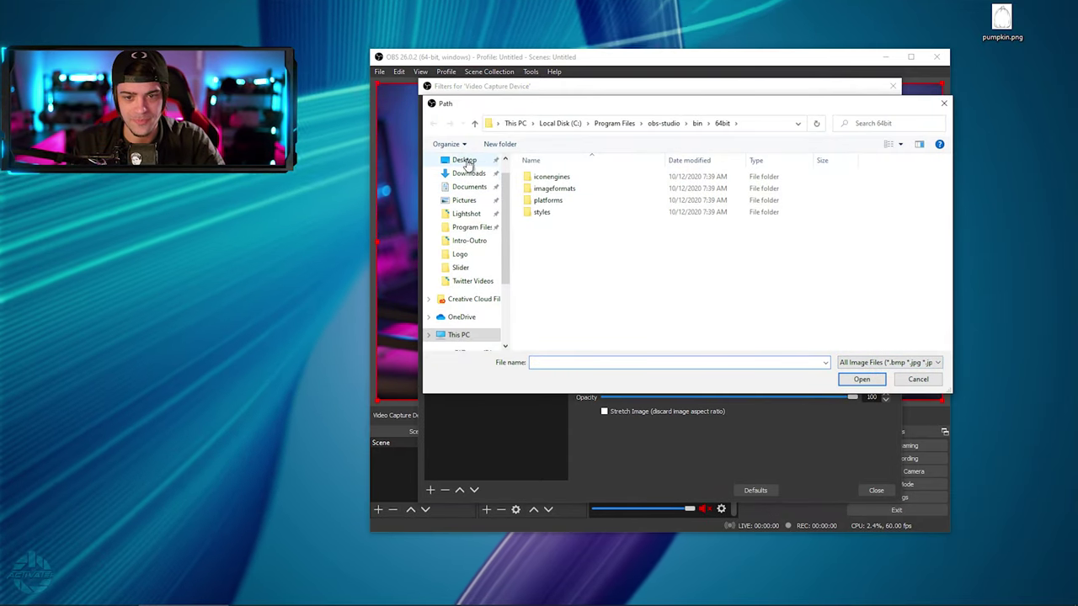
pyautogui.click(465, 160)
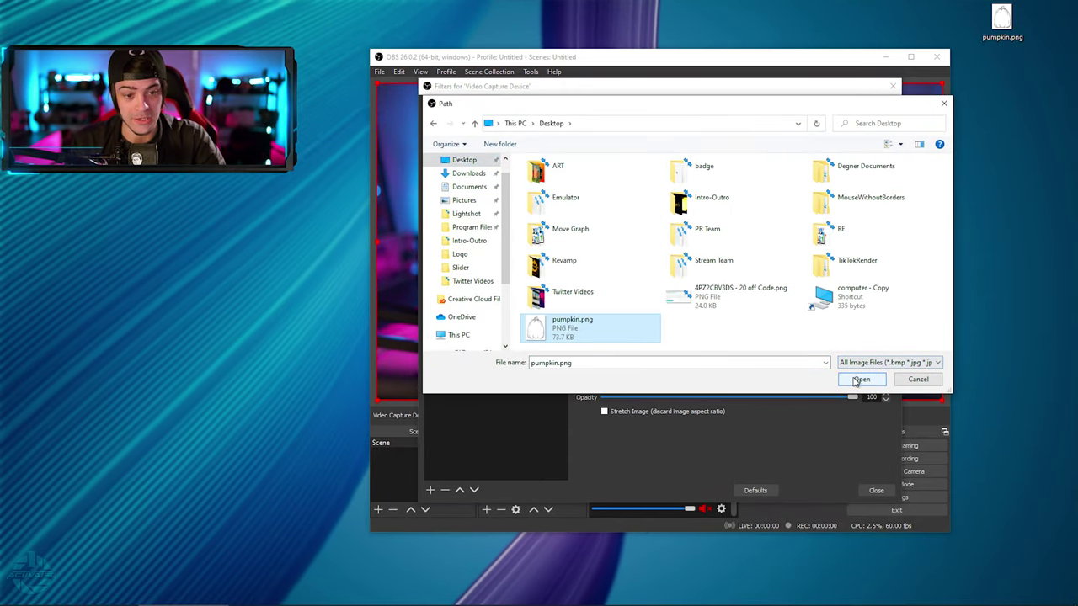
pyautogui.click(857, 379)
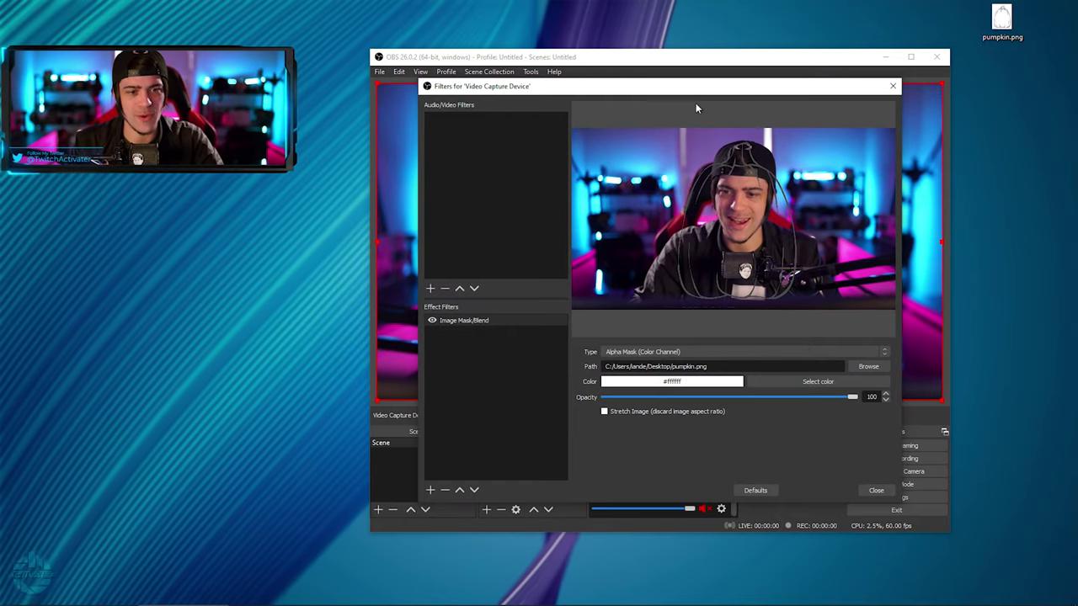
pyautogui.moveTo(731, 90); pyautogui.dragTo(1077, 128)
pyautogui.moveTo(676, 59); pyautogui.dragTo(614, 31)
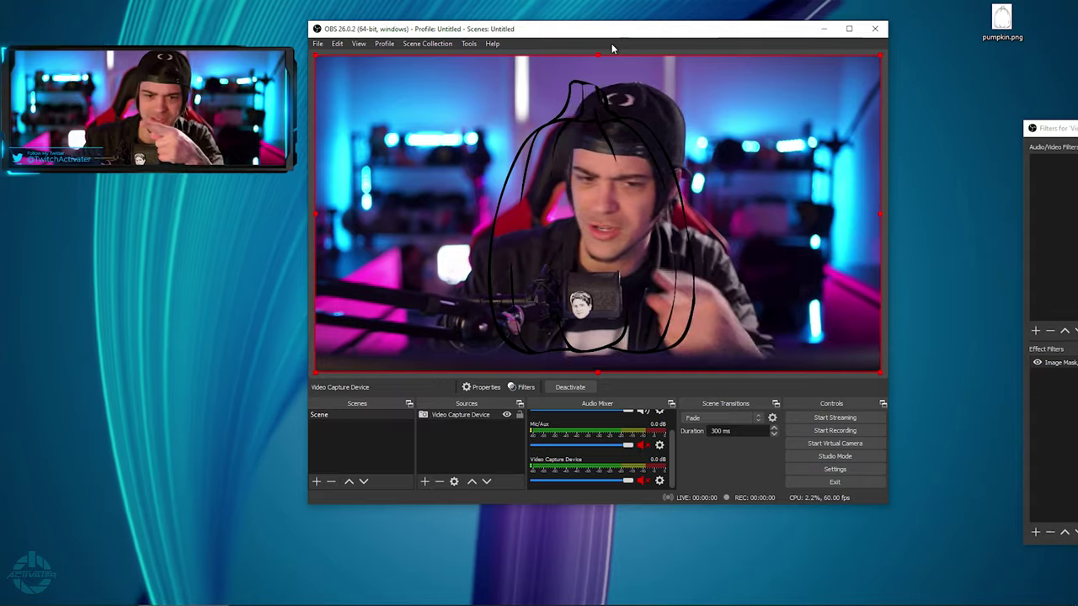
pyautogui.moveTo(1069, 132); pyautogui.dragTo(948, 105)
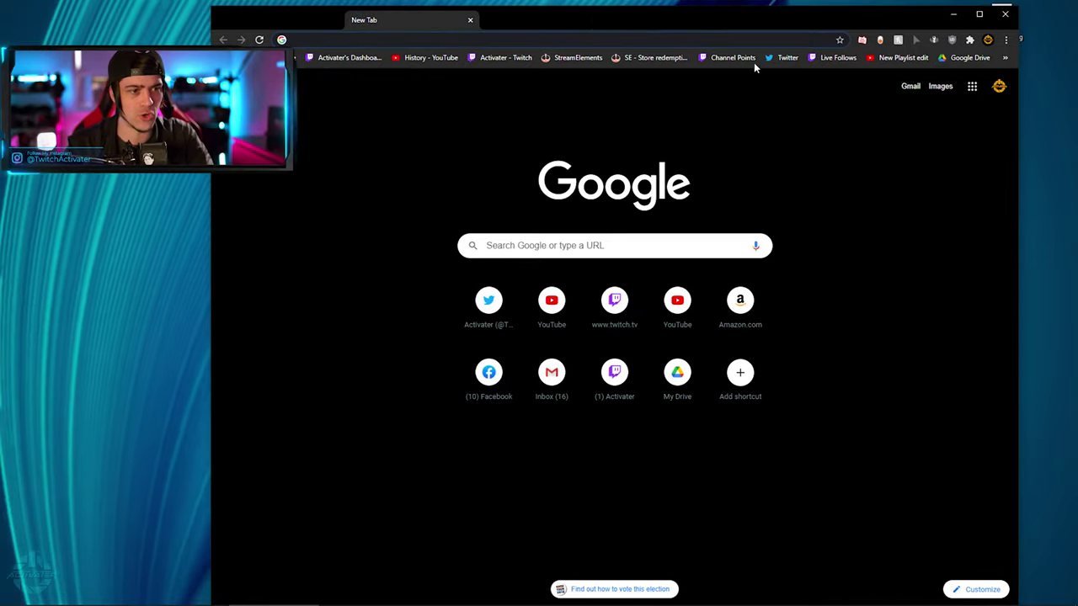
# - Open Pixlr X and apply the Full HD pre-resize, giving a 1484 x 1920 pumpkin image
pyautogui.write('pix')
pyautogui.press('Return')
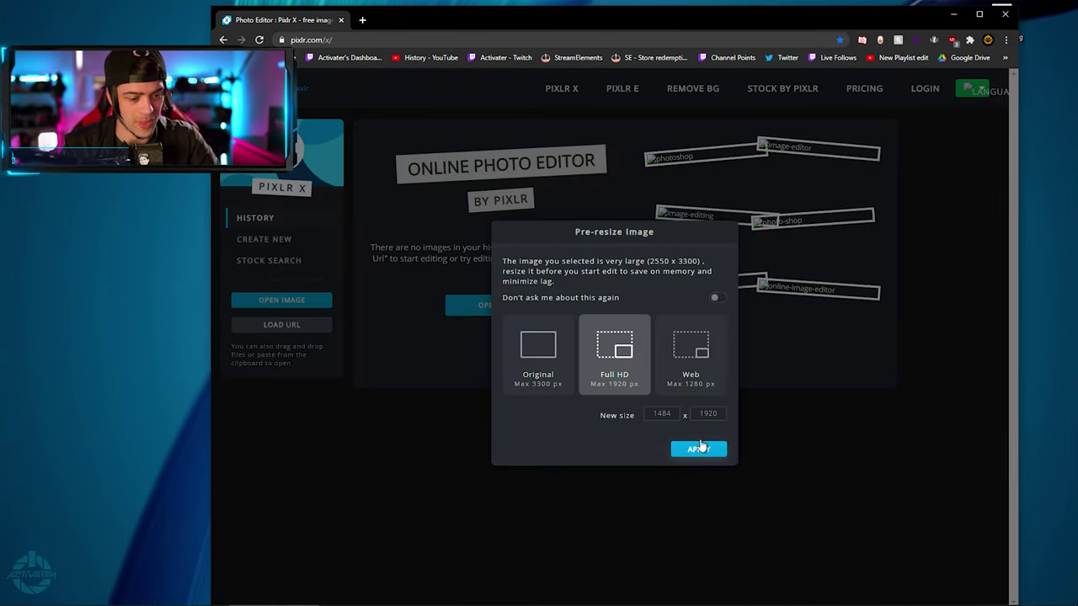
pyautogui.click(633, 353)
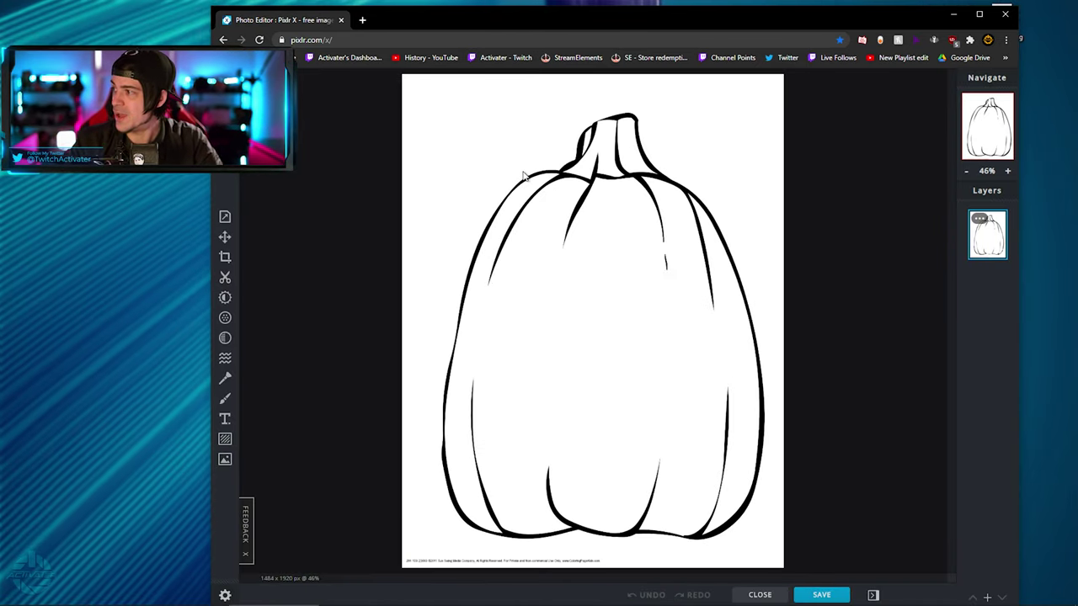
pyautogui.moveTo(209, 5); pyautogui.dragTo(357, 12)
pyautogui.moveTo(776, 22); pyautogui.dragTo(783, 16)
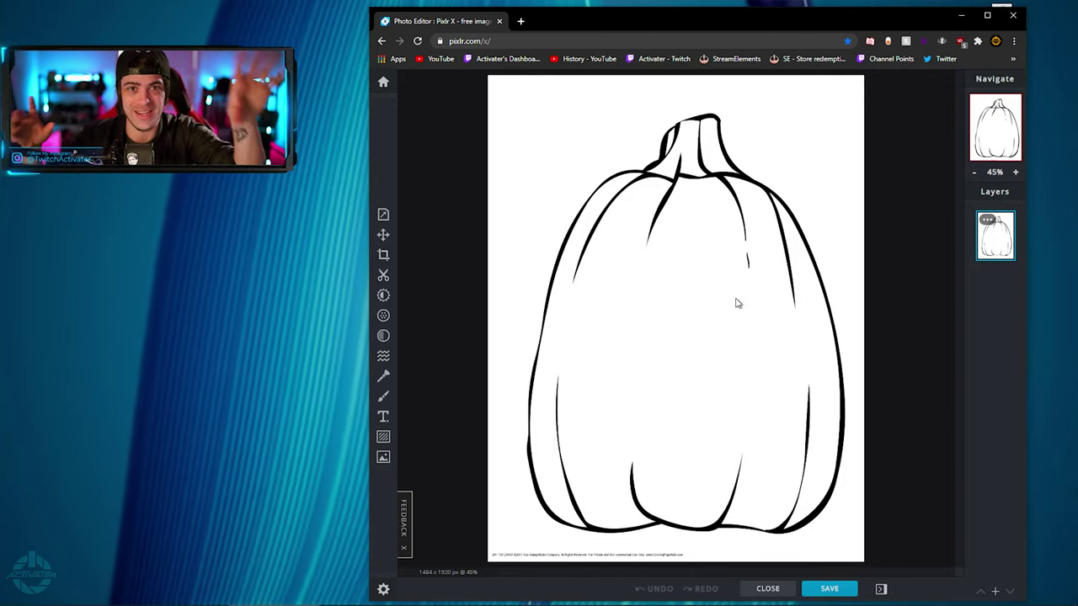
pyautogui.click(382, 274)
# - Magic-cut the white background away from the pumpkin in Remove mode with Light softness
pyautogui.click(449, 171)
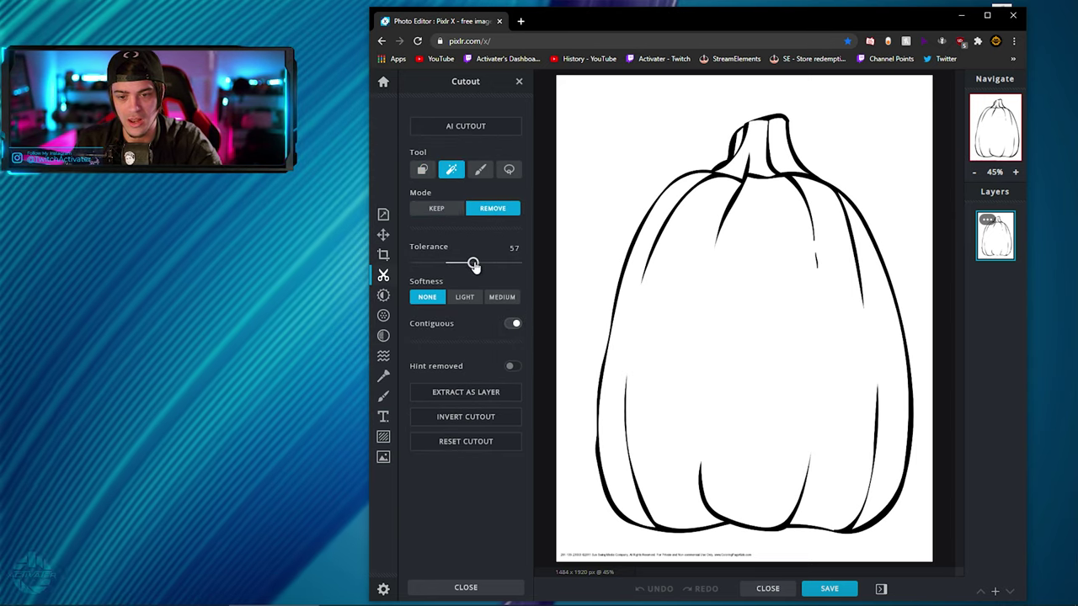
pyautogui.click(619, 145)
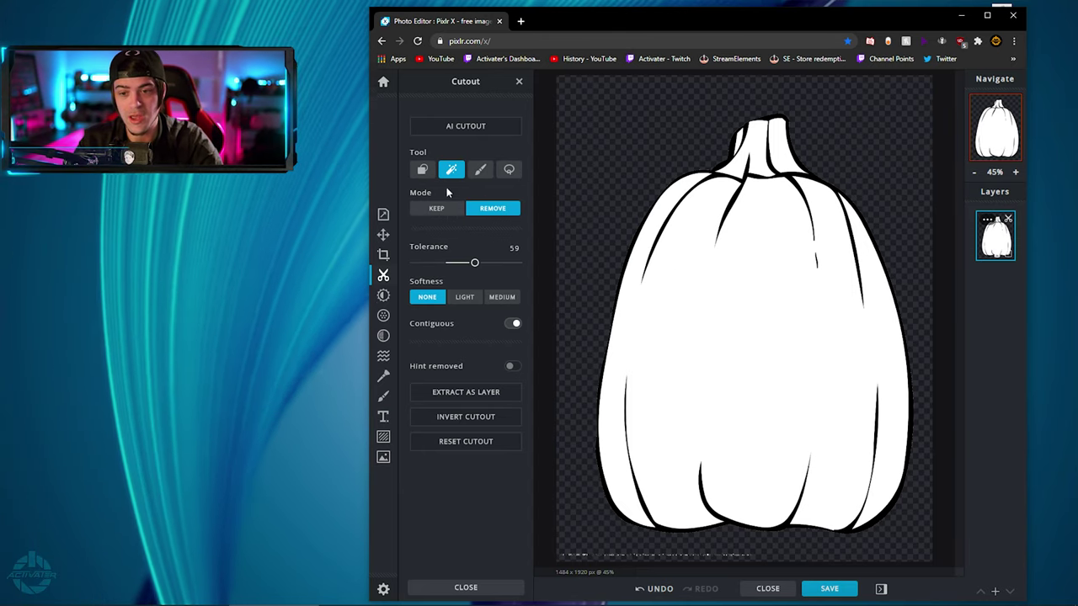
pyautogui.hotkey('ctrl', 'z')
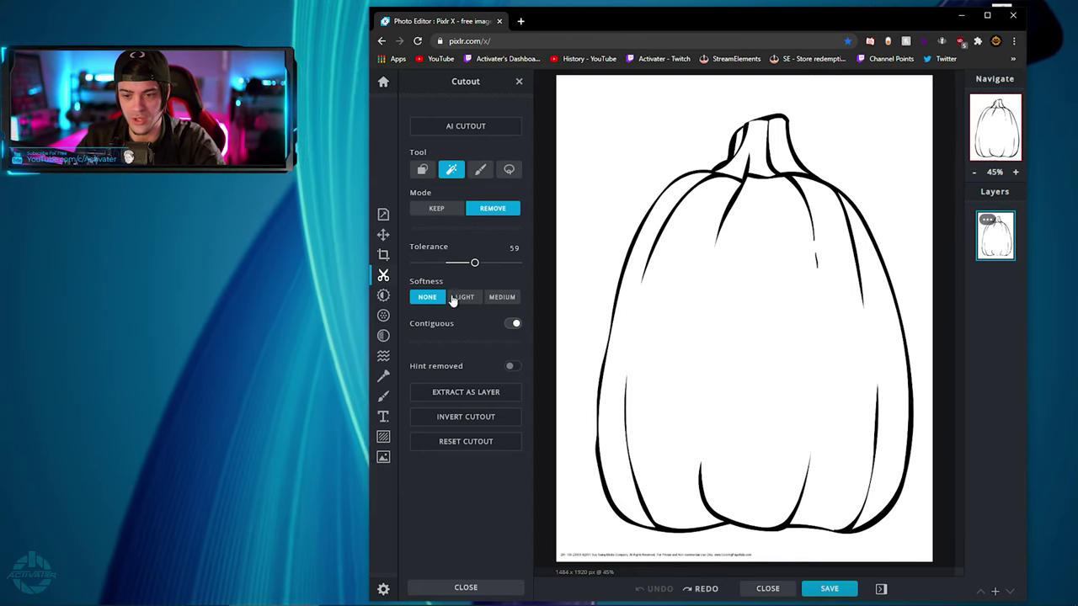
pyautogui.click(461, 299)
pyautogui.click(592, 144)
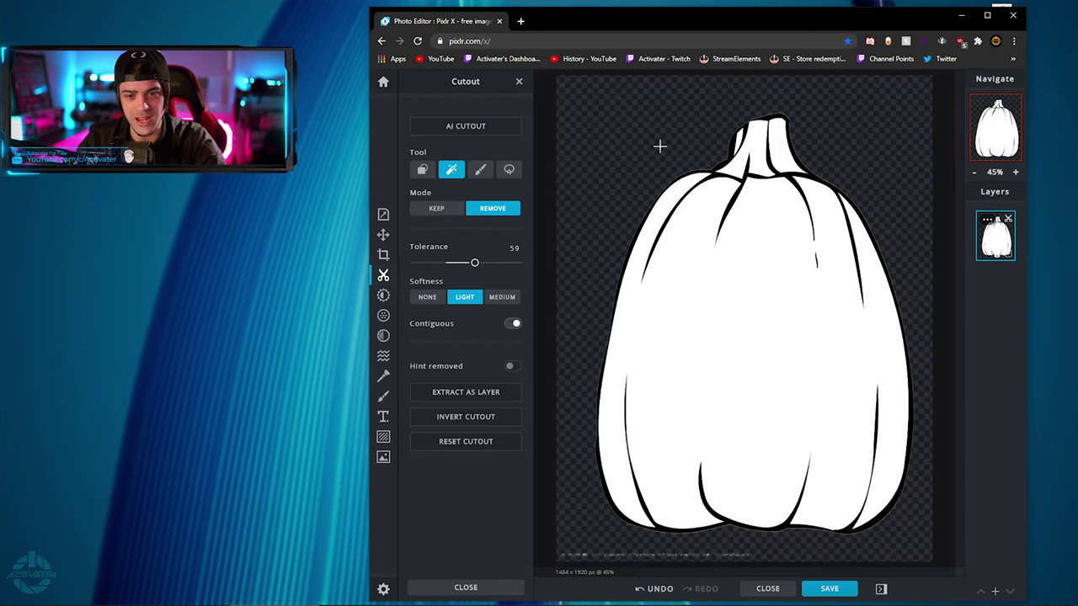
pyautogui.scroll(5, 706, 133)
pyautogui.scroll(5, 706, 132)
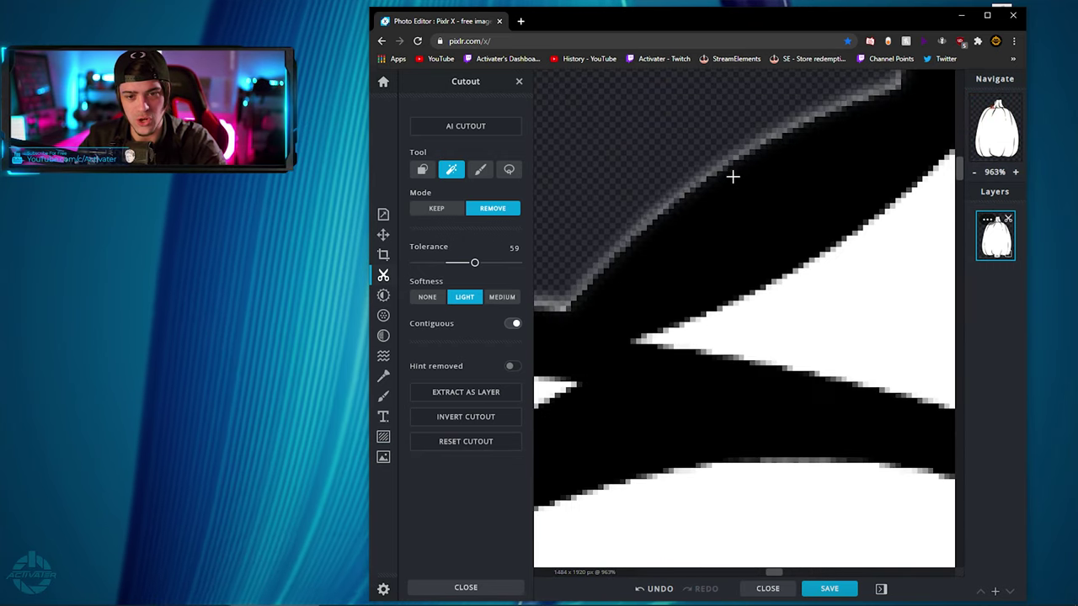
pyautogui.scroll(-10, 734, 160)
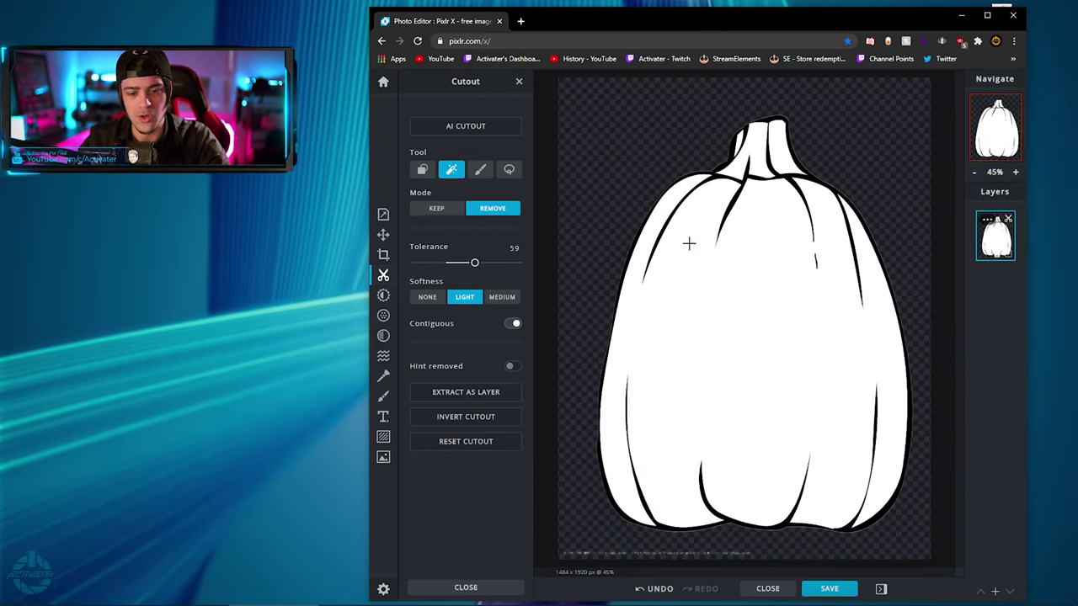
pyautogui.click(385, 254)
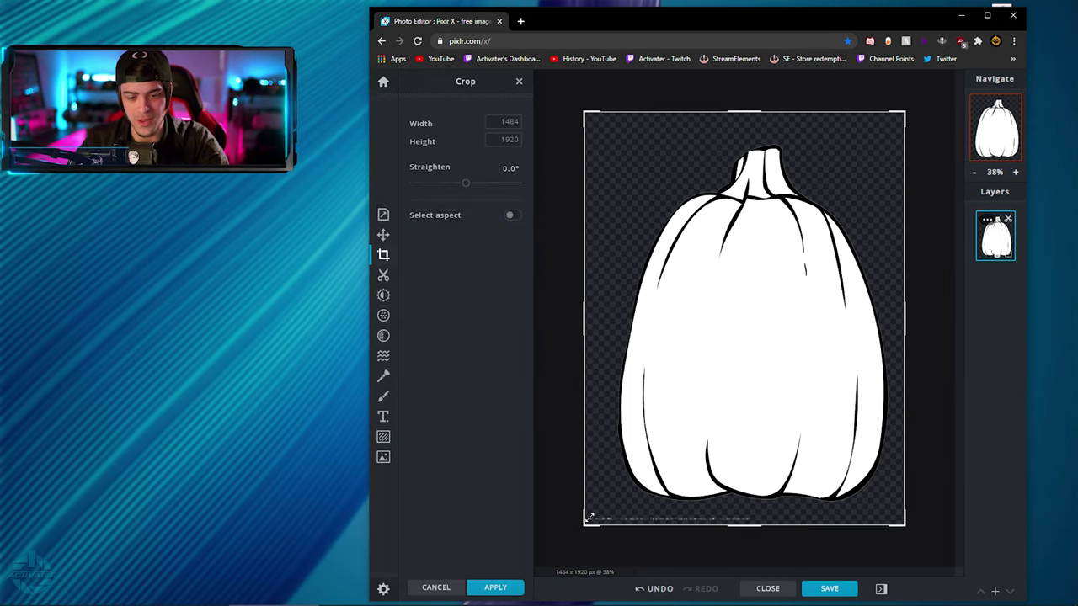
# - Crop the pumpkin canvas in tight to 1331 x 1711
pyautogui.moveTo(755, 524); pyautogui.dragTo(756, 504)
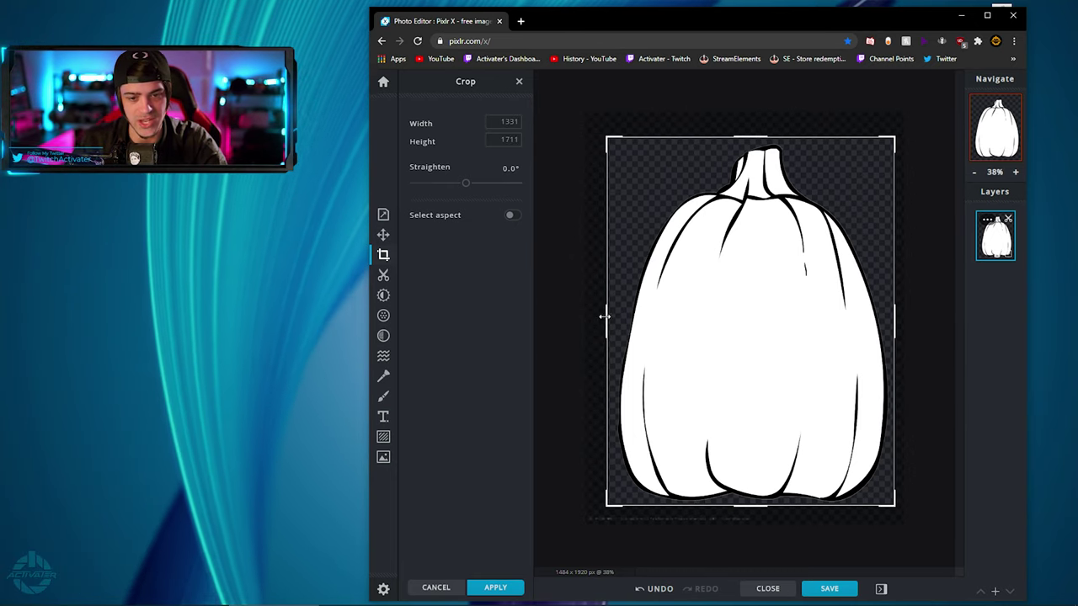
pyautogui.press('Return')
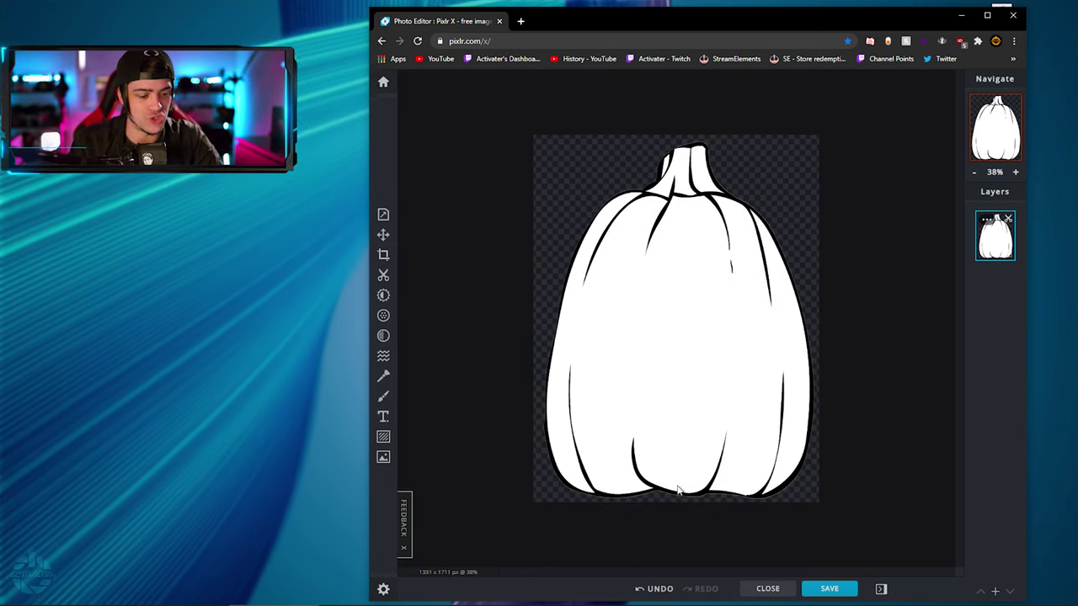
pyautogui.click(827, 590)
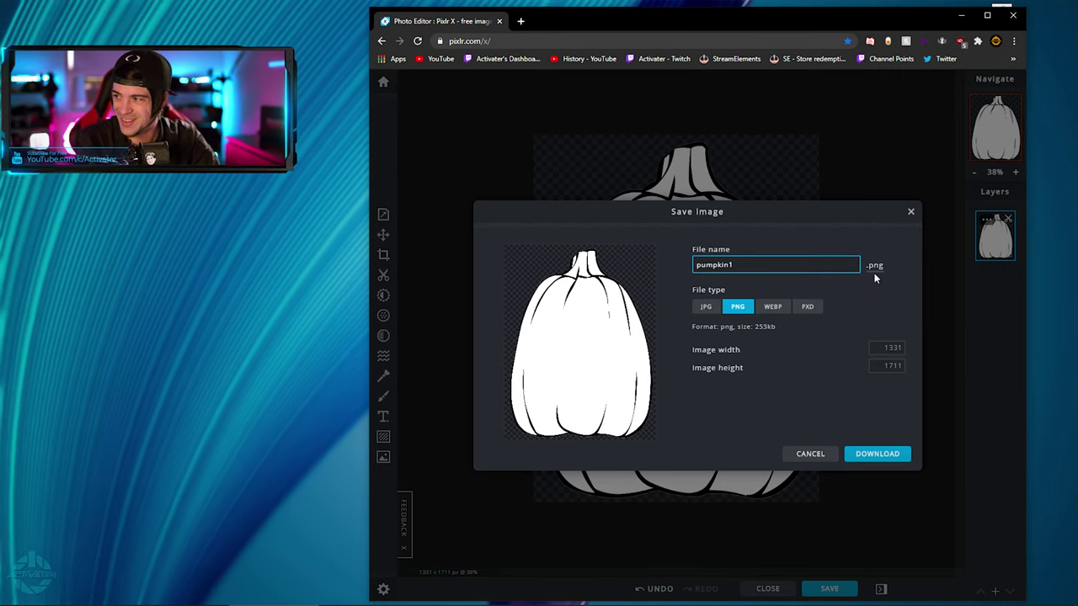
# - Download the image as pumpkin1.png and show it in the Downloads folder
pyautogui.click(858, 456)
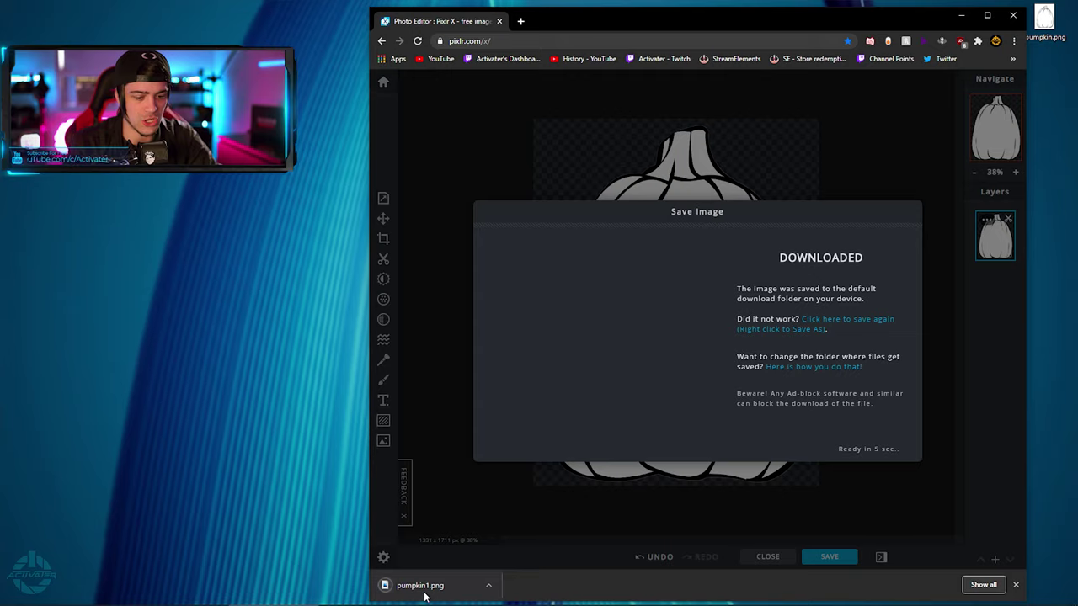
pyautogui.click(487, 587)
pyautogui.click(525, 547)
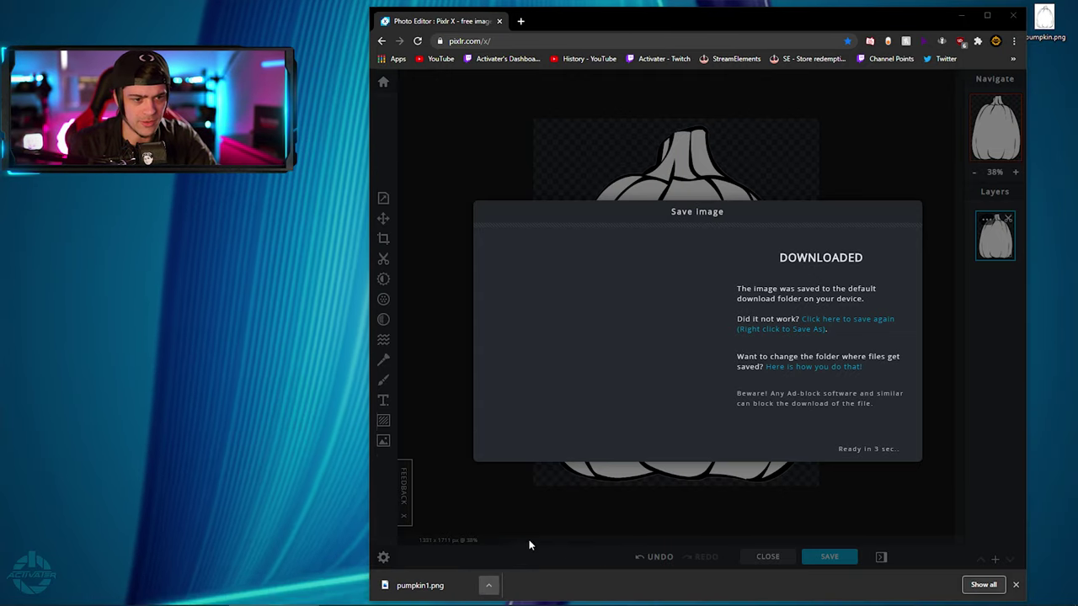
pyautogui.moveTo(531, 242); pyautogui.dragTo(868, 126)
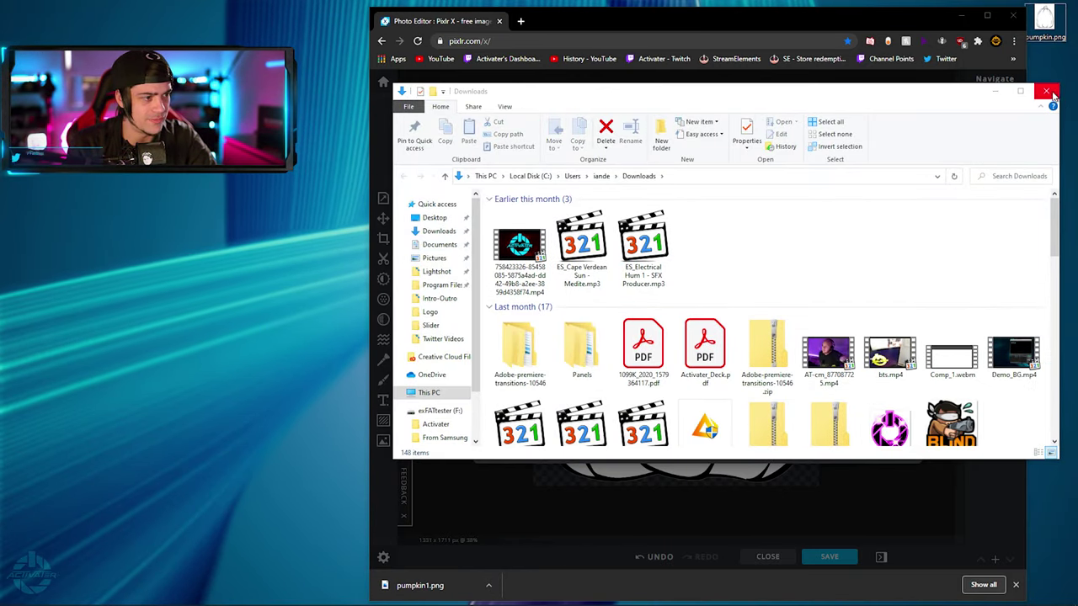
pyautogui.click(1047, 93)
# - Place pumpkin1.png on the desktop under pumpkin.png, minimize the browser, and return to OBS
pyautogui.moveTo(1044, 114); pyautogui.dragTo(1063, 72)
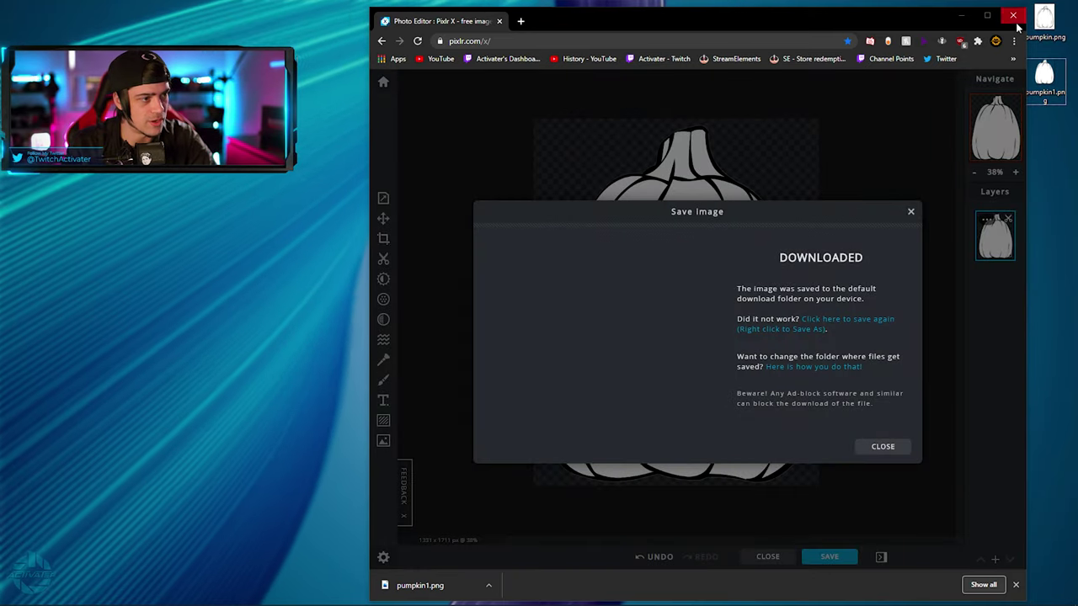
pyautogui.click(961, 15)
pyautogui.moveTo(1044, 75); pyautogui.dragTo(955, 89)
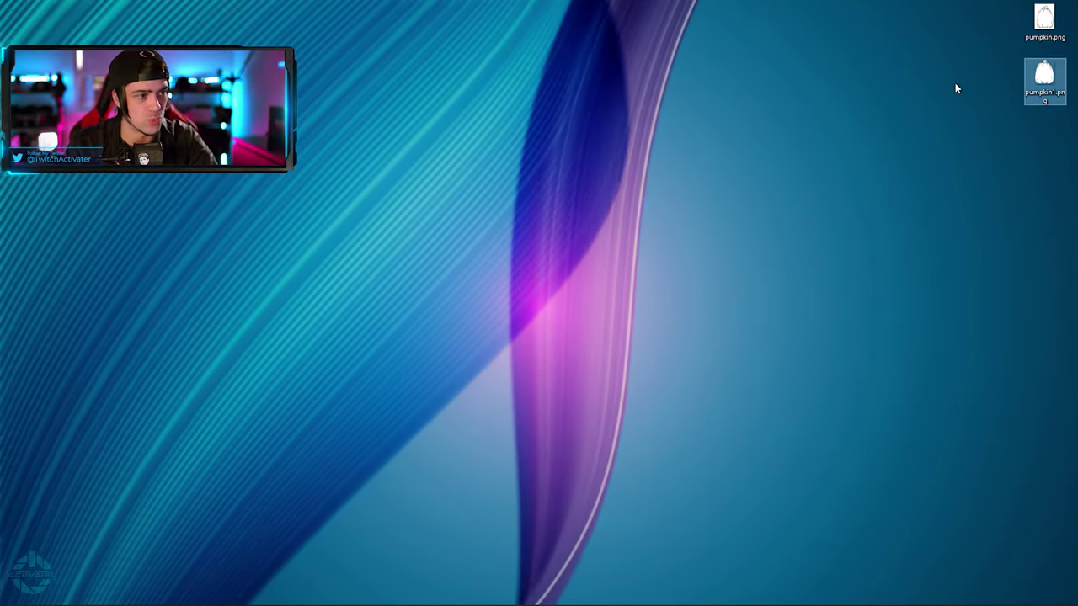
pyautogui.click(1043, 21)
pyautogui.click(1044, 78)
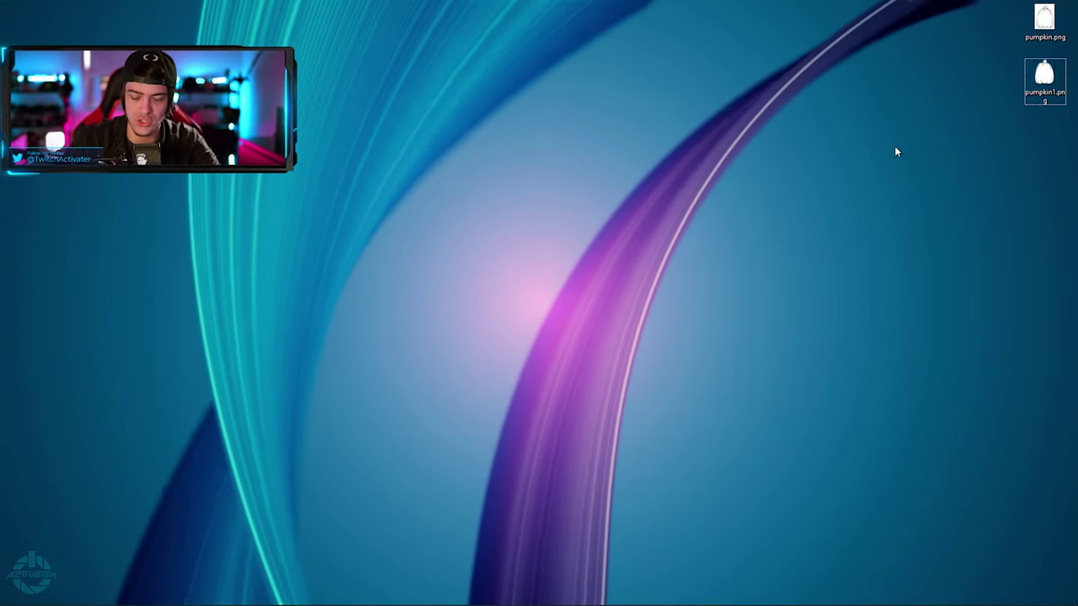
pyautogui.click(658, 216)
pyautogui.hotkey('alt', 'Tab')
# - Replace the webcam's mask image with pumpkin1.png and close the filter settings
pyautogui.click(437, 315)
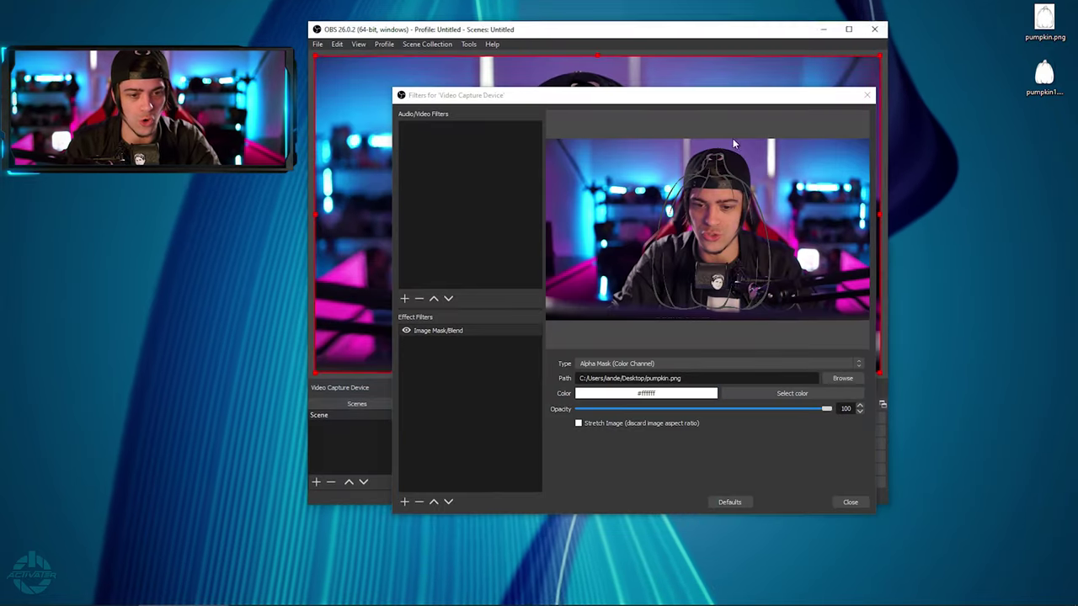
pyautogui.click(838, 380)
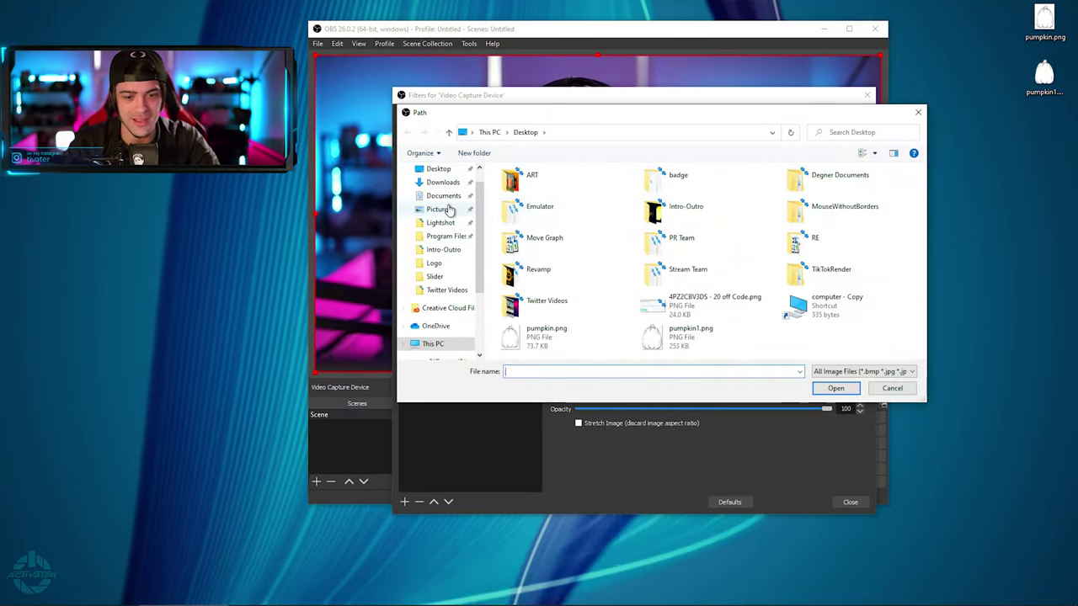
pyautogui.click(827, 388)
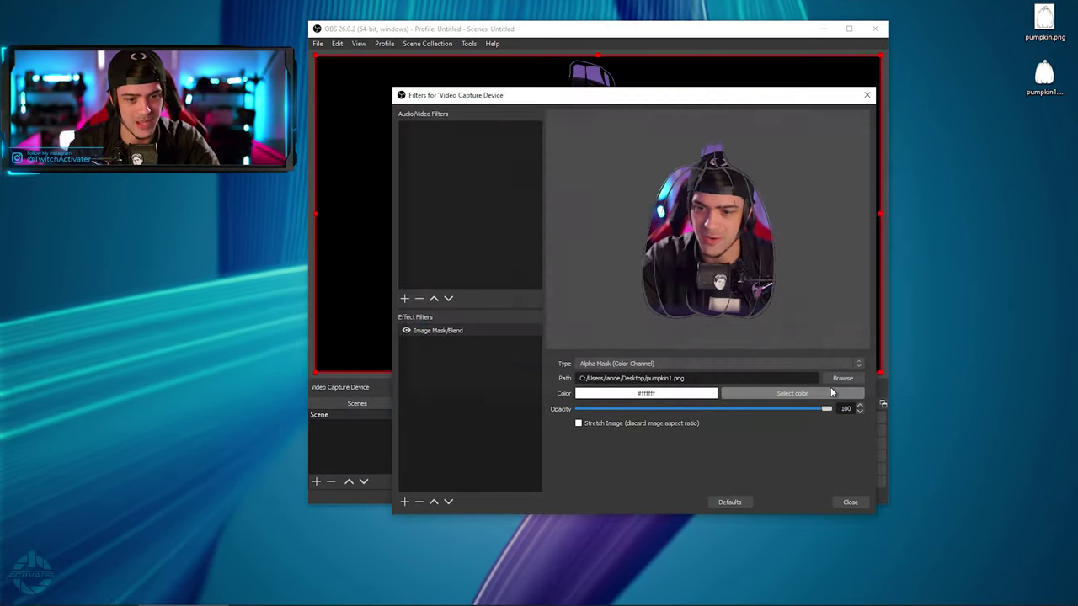
pyautogui.press('Escape')
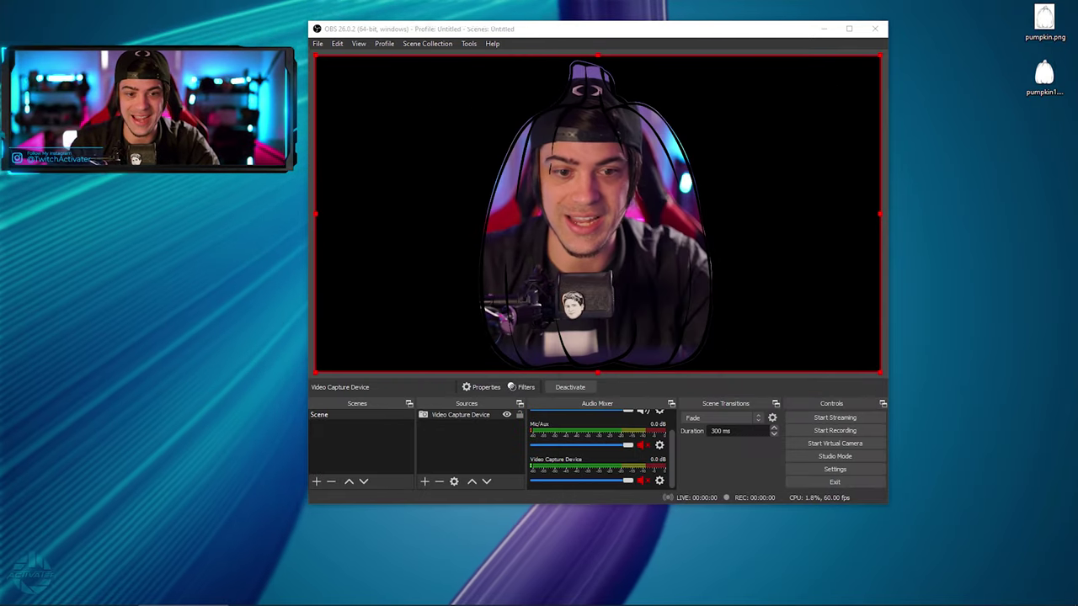
pyautogui.moveTo(715, 27); pyautogui.dragTo(669, 7)
pyautogui.moveTo(696, 25); pyautogui.dragTo(743, 30)
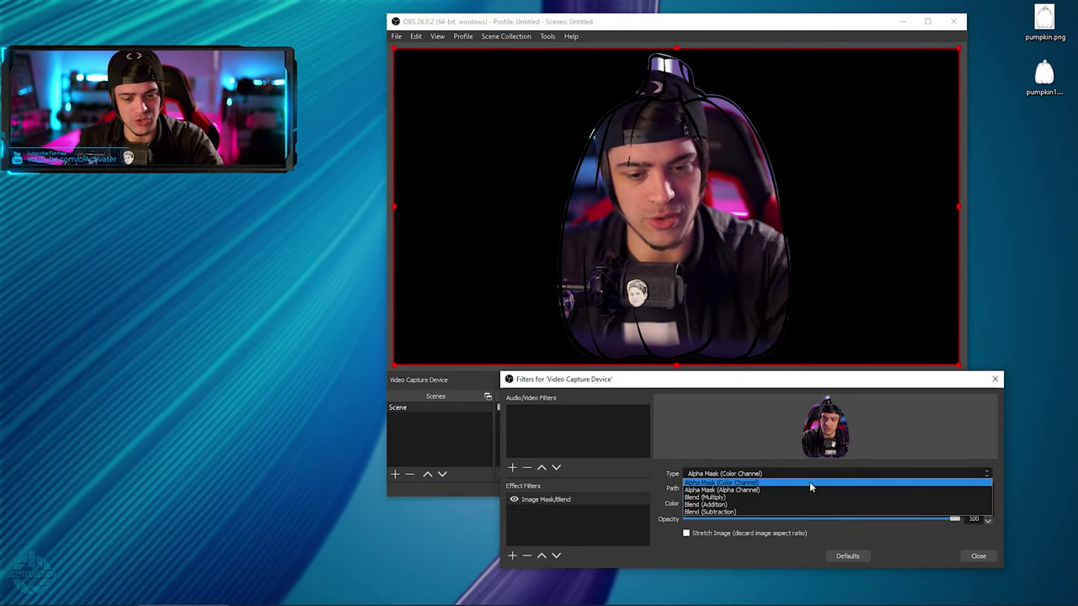
# - Try Alpha Mask (Alpha Channel), then set the mask type back to Alpha Mask (Color Channel)
pyautogui.click(736, 490)
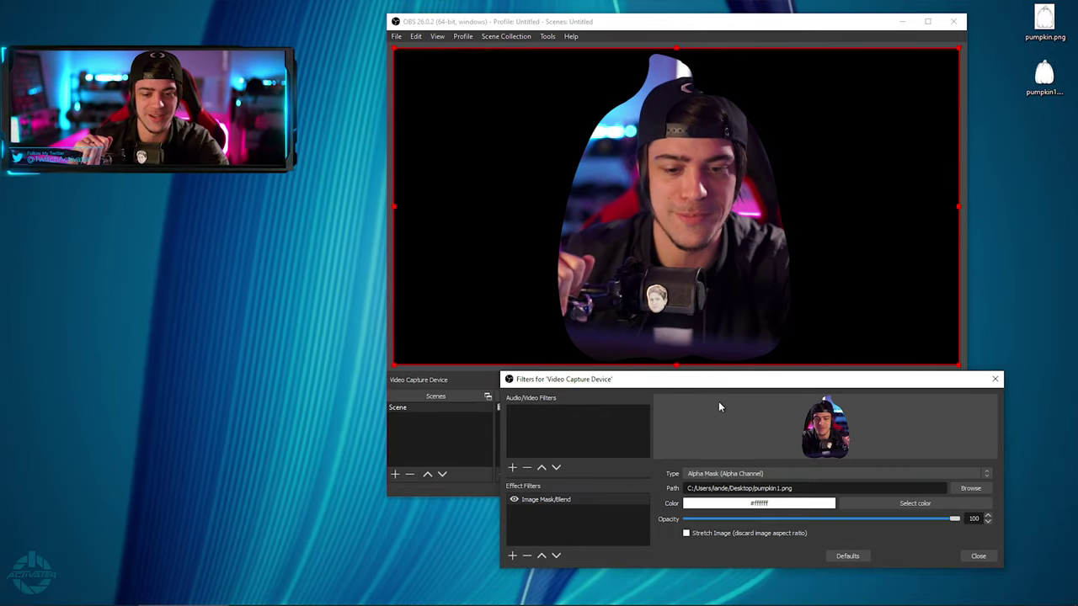
pyautogui.click(770, 475)
pyautogui.click(769, 483)
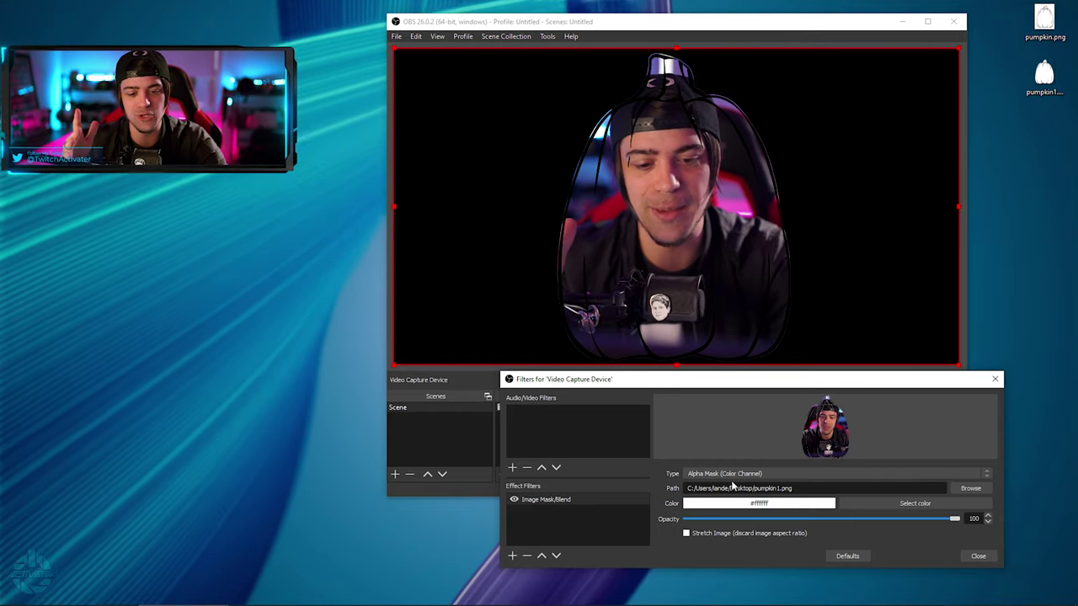
pyautogui.click(768, 473)
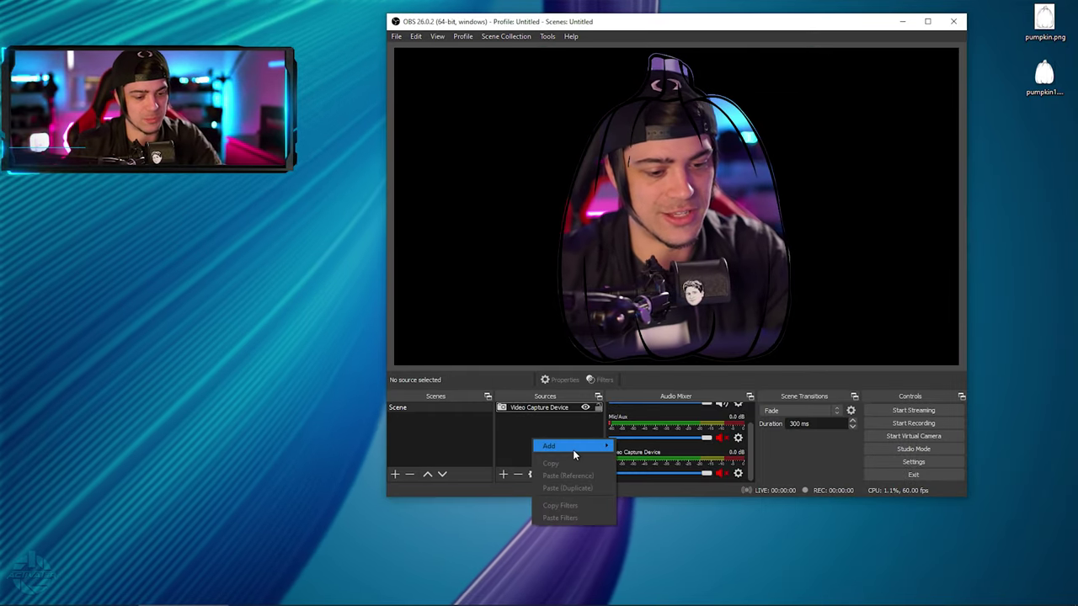
pyautogui.moveTo(573, 454)
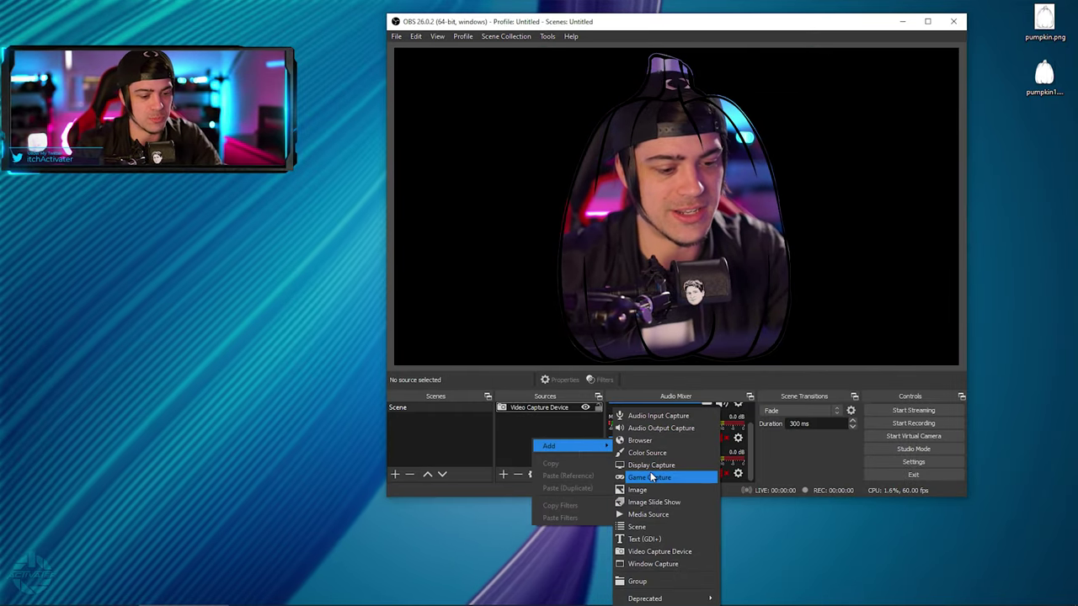
pyautogui.click(661, 474)
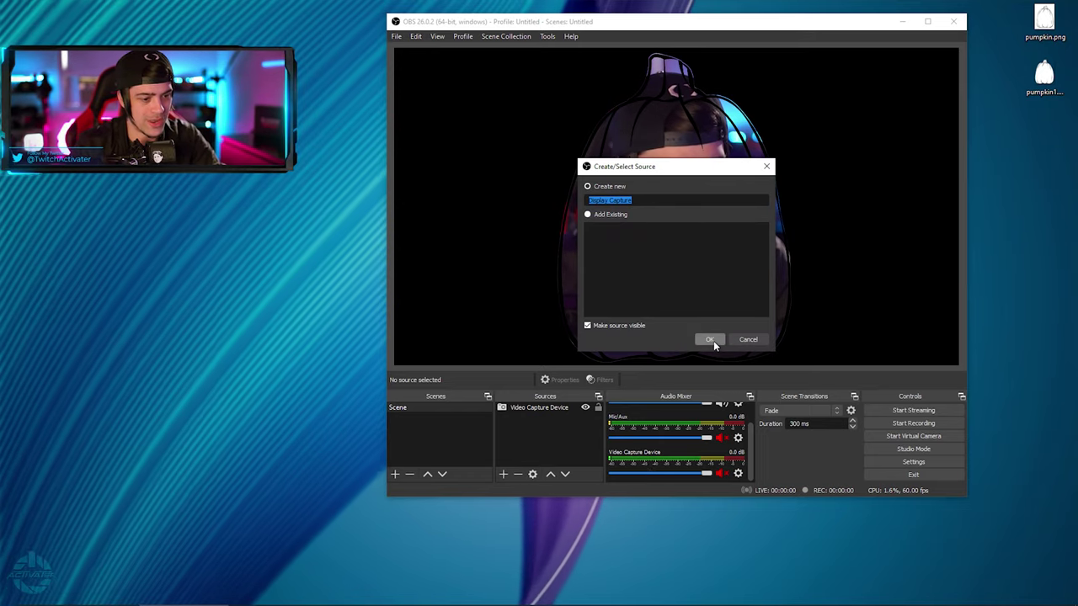
# - Add a Display Capture source showing Display 2 and move the webcam above it in the source order
pyautogui.click(710, 339)
pyautogui.click(607, 333)
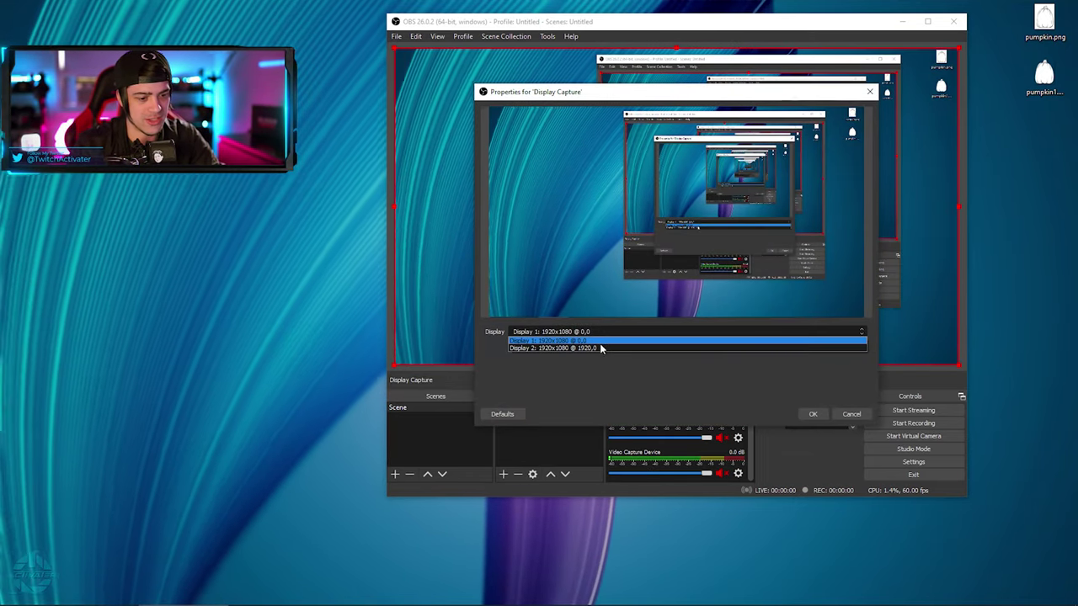
pyautogui.click(589, 348)
pyautogui.click(811, 414)
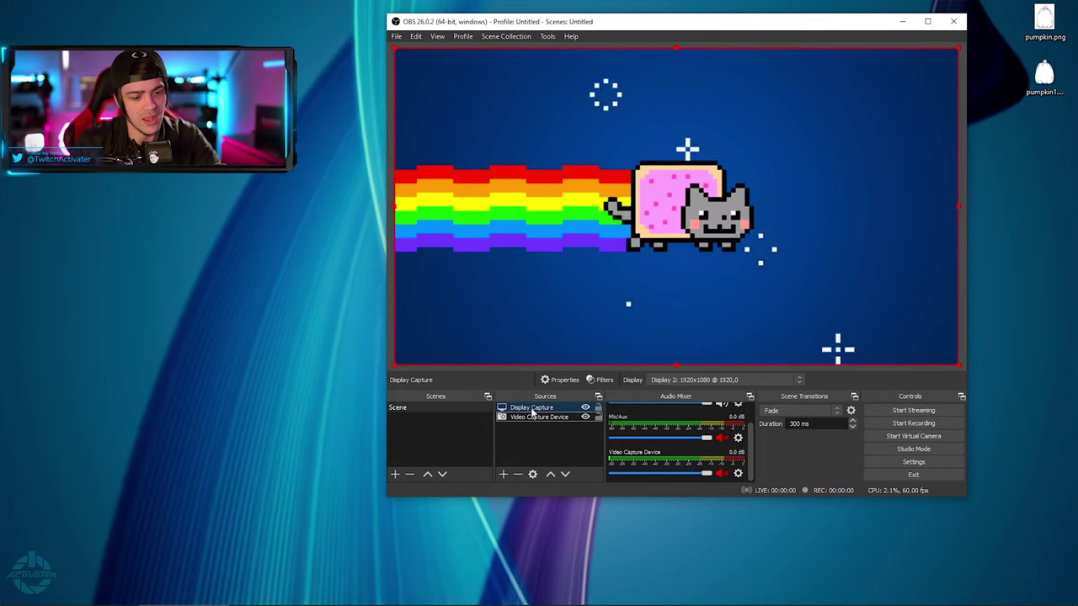
pyautogui.moveTo(510, 409); pyautogui.dragTo(532, 428)
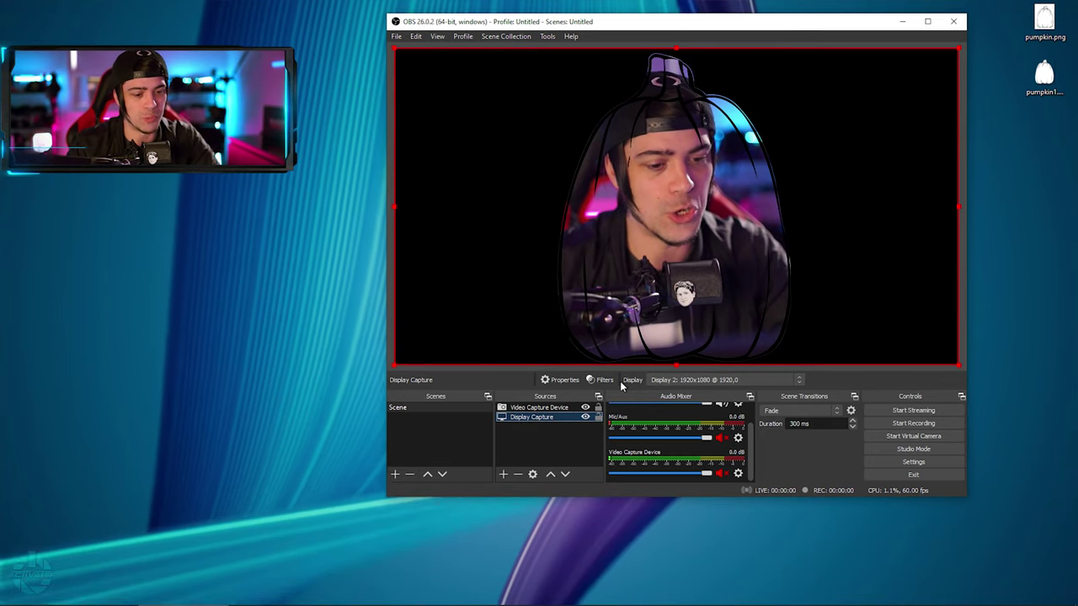
# - Set the webcam's Image Mask/Blend filter type to Alpha Mask (Color Channel)
pyautogui.click(551, 408)
pyautogui.click(604, 380)
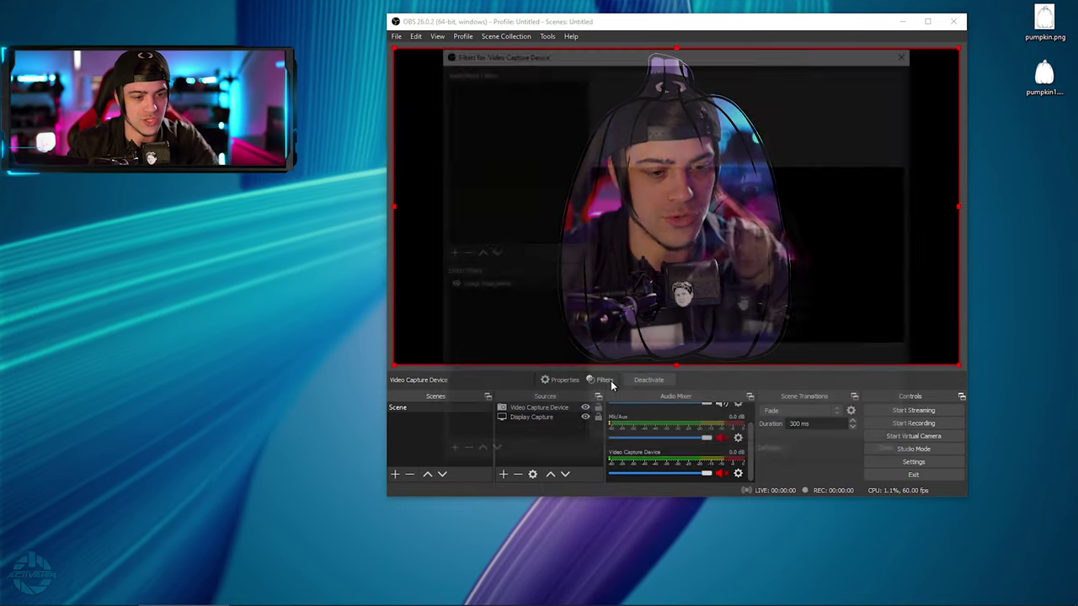
pyautogui.moveTo(601, 49); pyautogui.dragTo(257, 137)
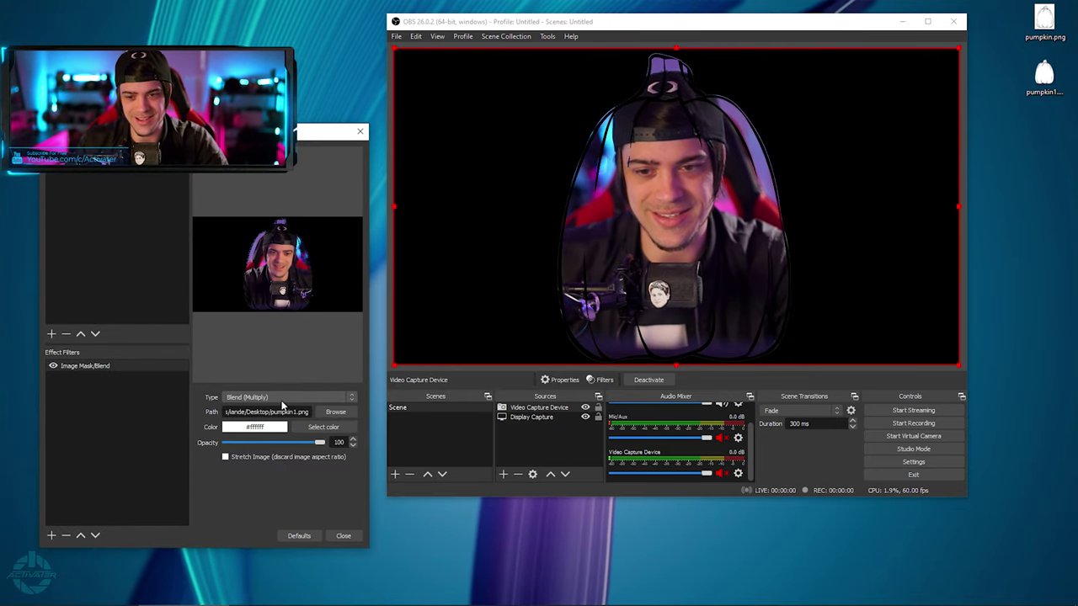
pyautogui.click(290, 399)
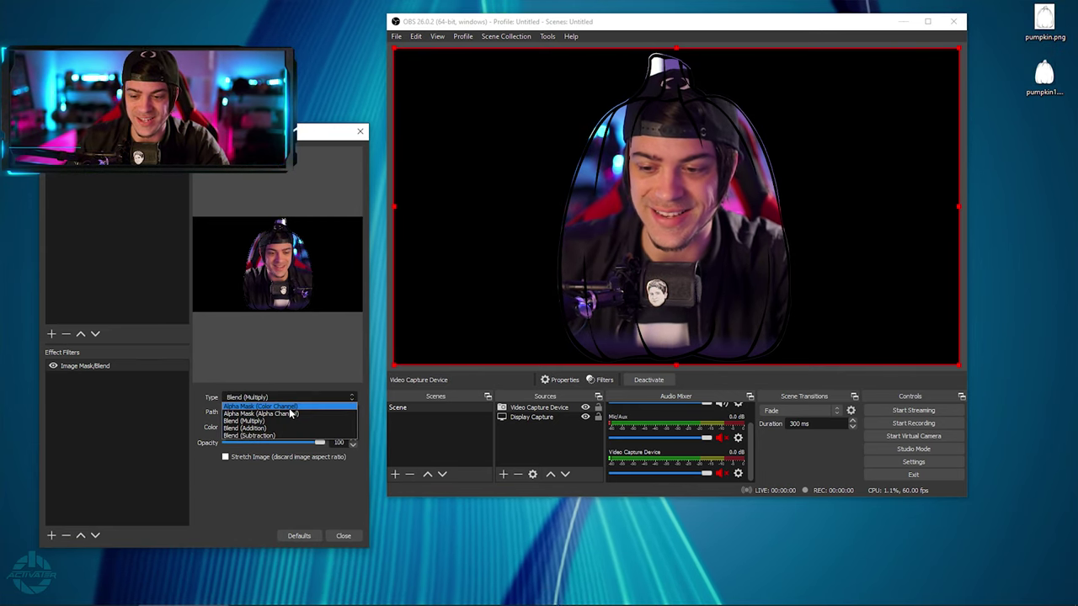
pyautogui.click(290, 407)
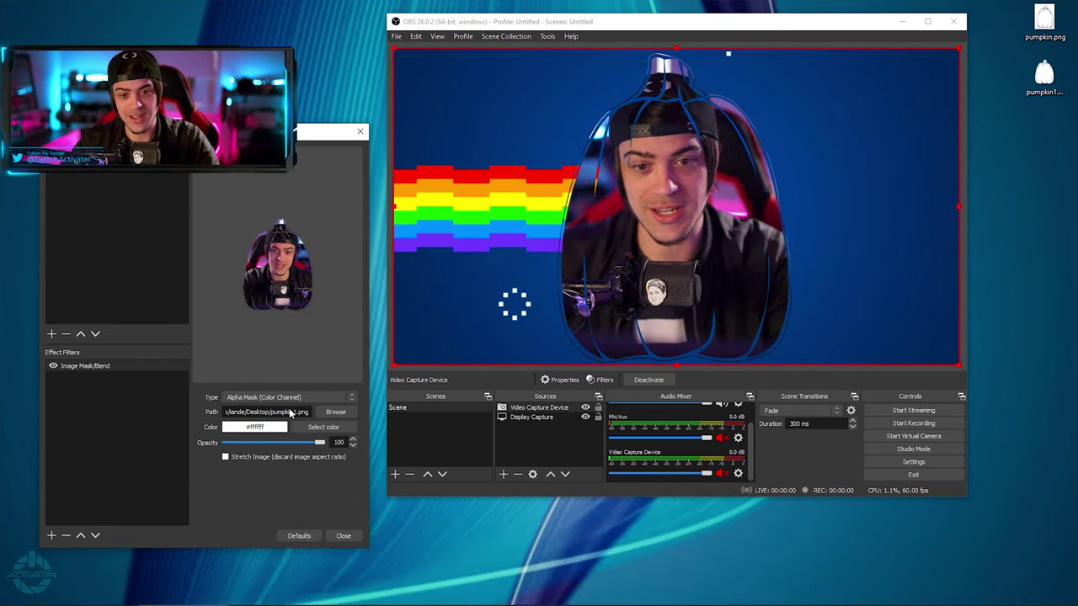
# - Shrink the webcam and place it in the top-right corner over the display capture
pyautogui.moveTo(631, 289); pyautogui.dragTo(772, 302)
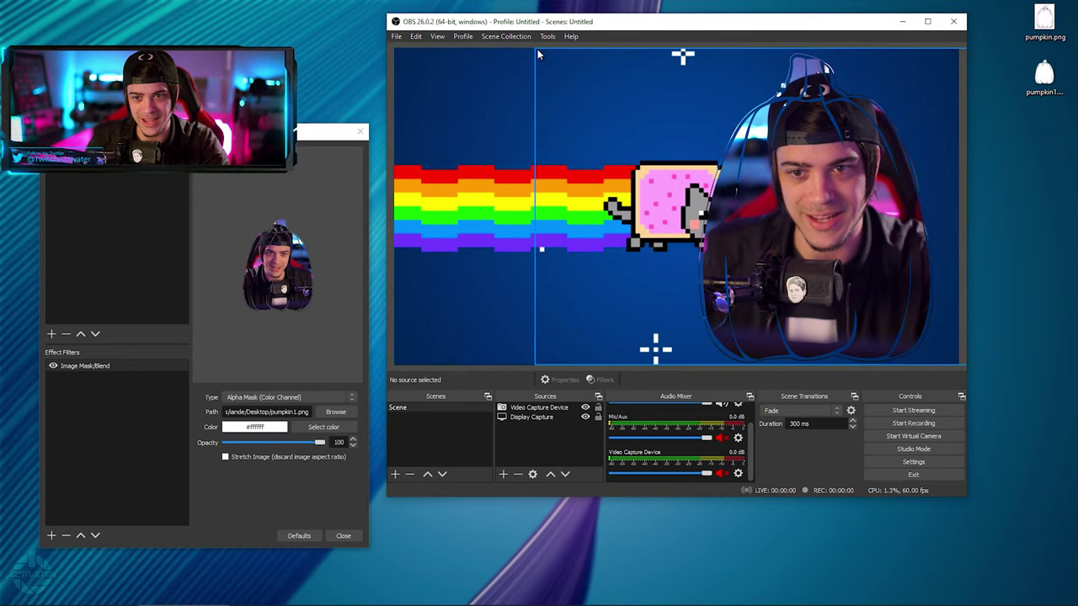
pyautogui.moveTo(536, 48); pyautogui.dragTo(851, 151)
pyautogui.click(851, 150)
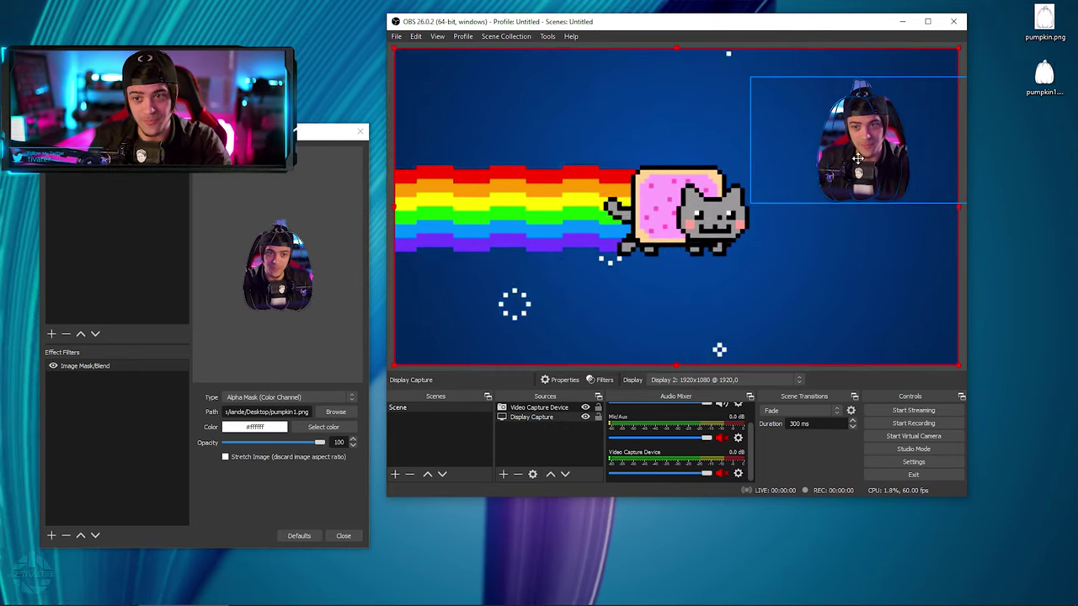
pyautogui.moveTo(897, 177); pyautogui.dragTo(923, 164)
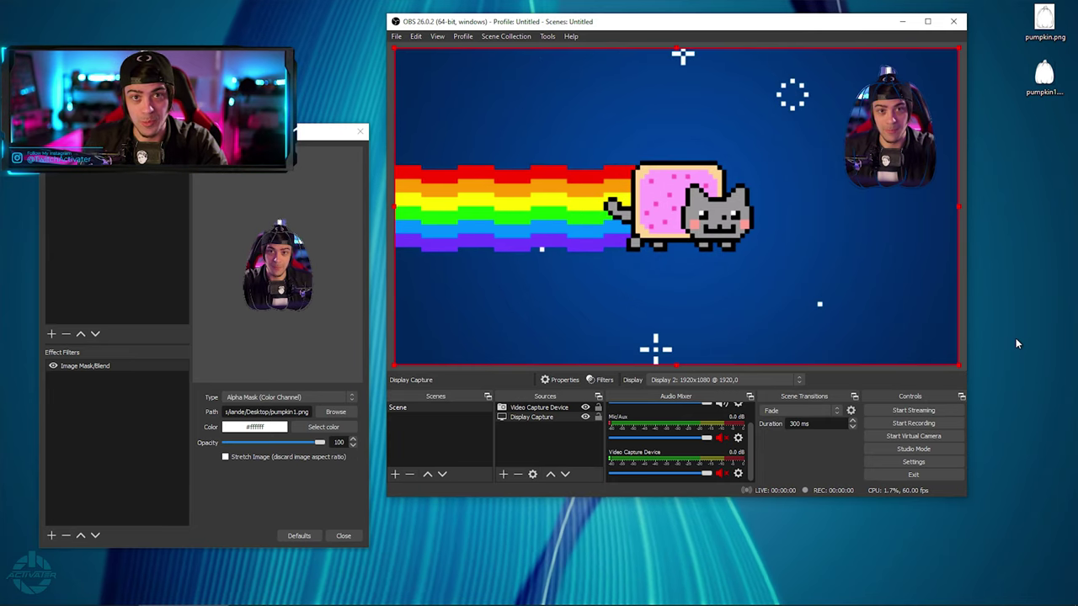
pyautogui.click(542, 408)
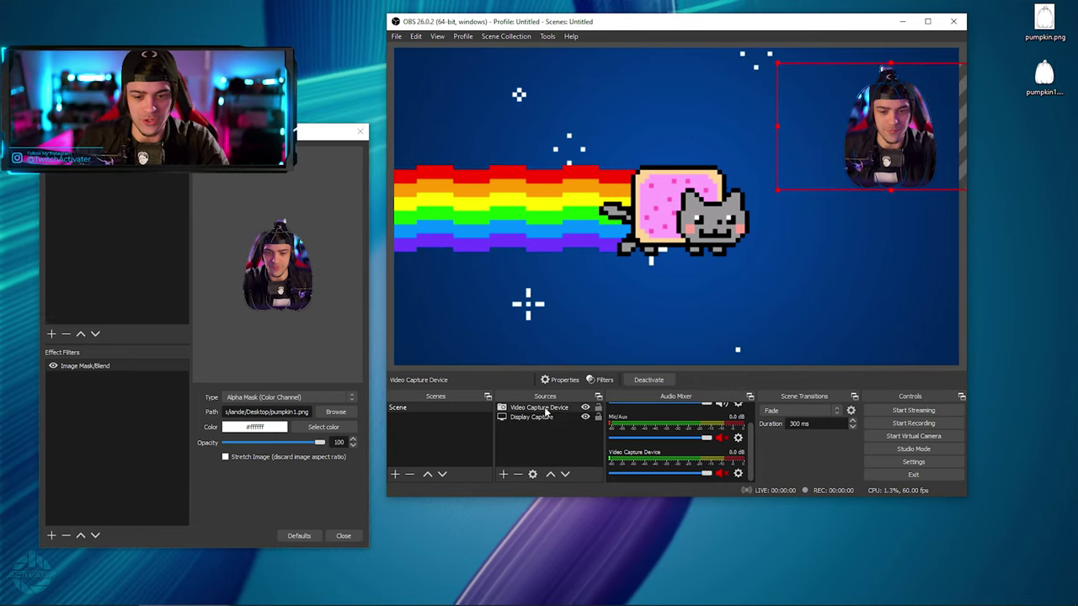
# - Switch the mask type to Alpha Mask (Alpha Channel) and enlarge the webcam against the right edge
pyautogui.click(253, 398)
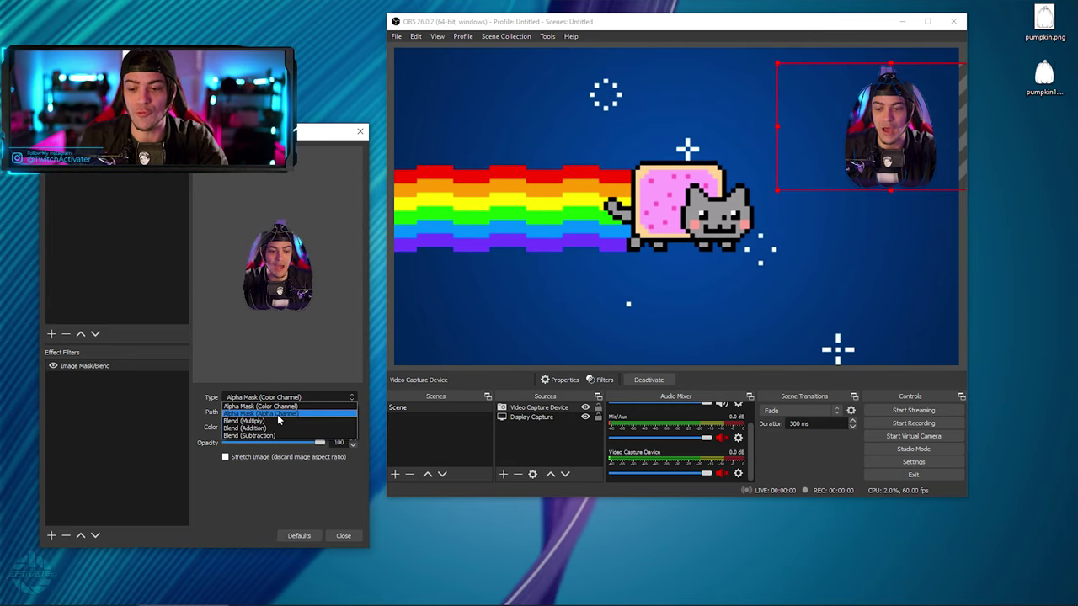
pyautogui.click(277, 413)
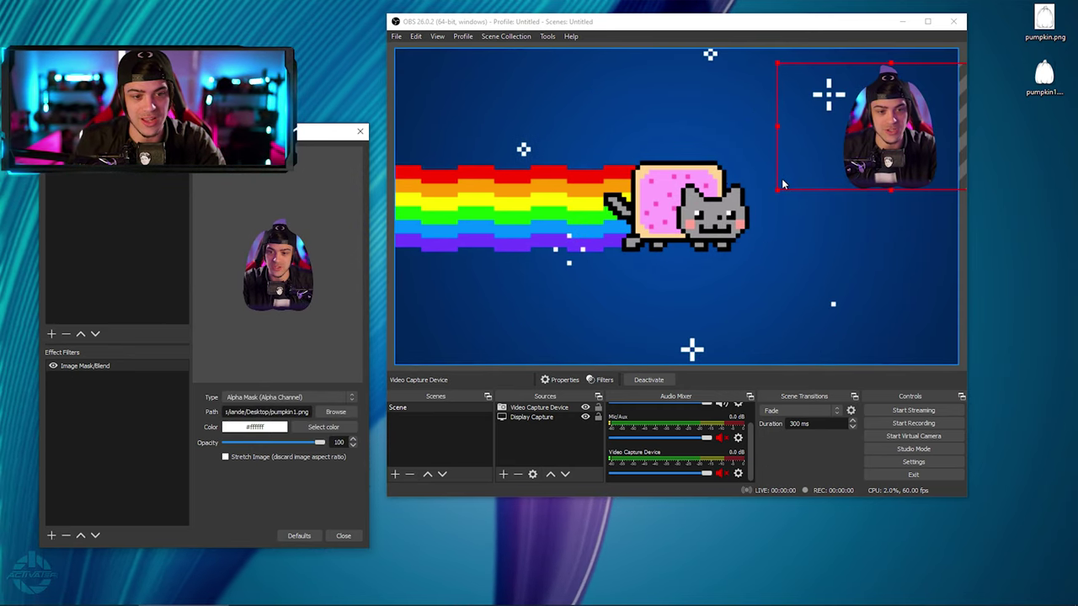
pyautogui.moveTo(782, 185); pyautogui.dragTo(551, 331)
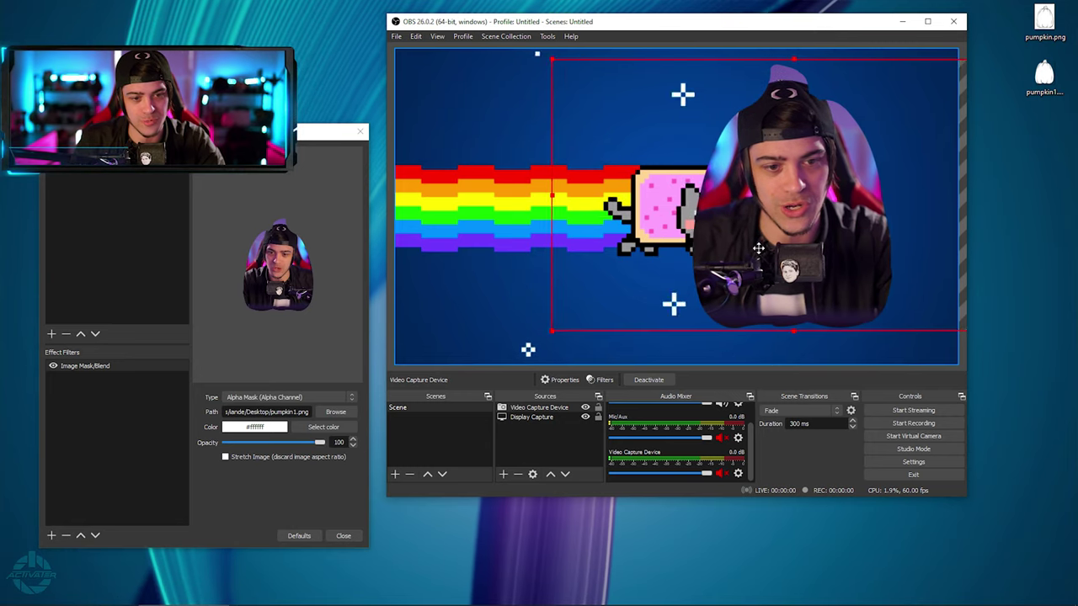
pyautogui.moveTo(758, 248); pyautogui.dragTo(803, 253)
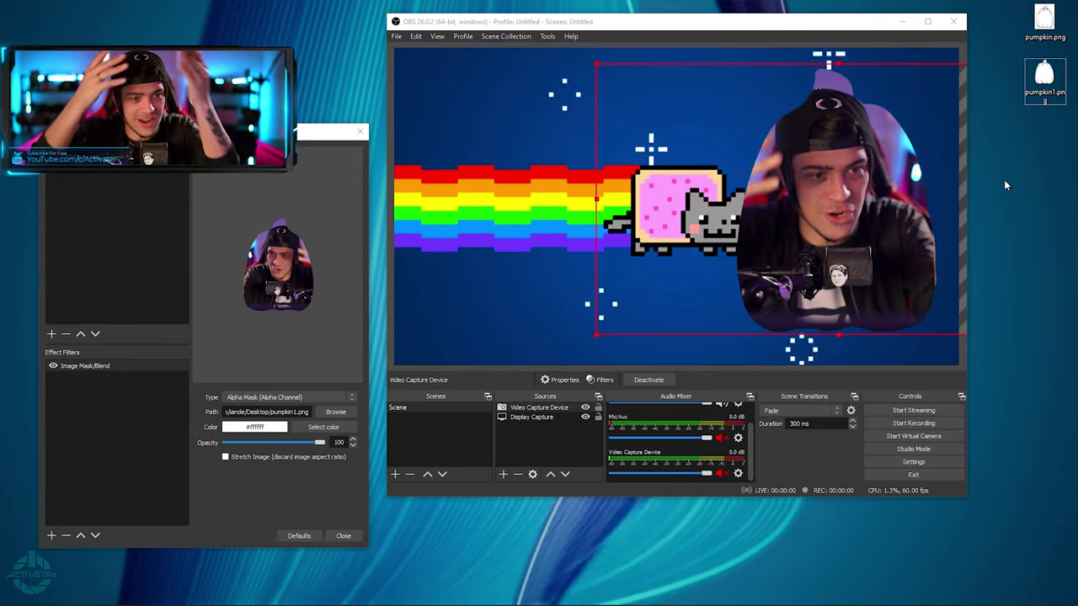
pyautogui.moveTo(844, 205)
pyautogui.mouseDown()
pyautogui.moveTo(869, 191)
pyautogui.moveTo(850, 187)
pyautogui.mouseUp()
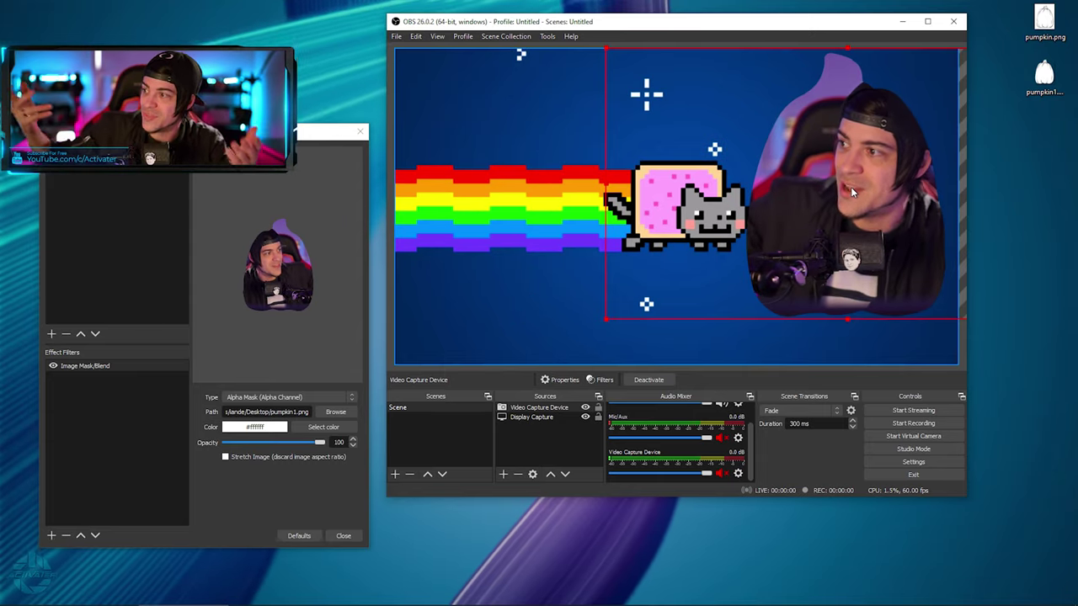
pyautogui.click(488, 193)
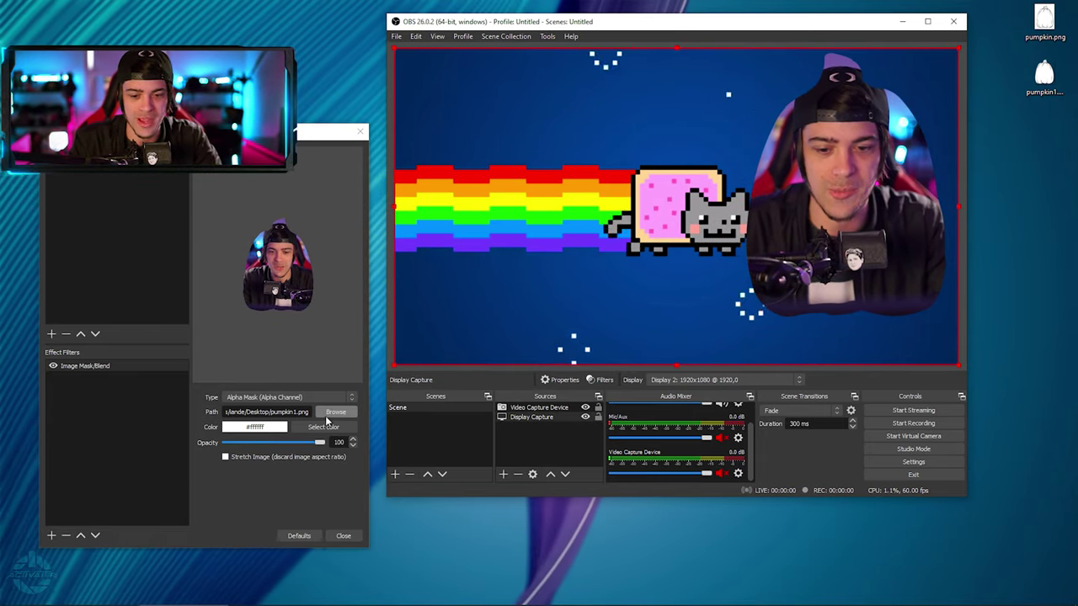
pyautogui.press('super')
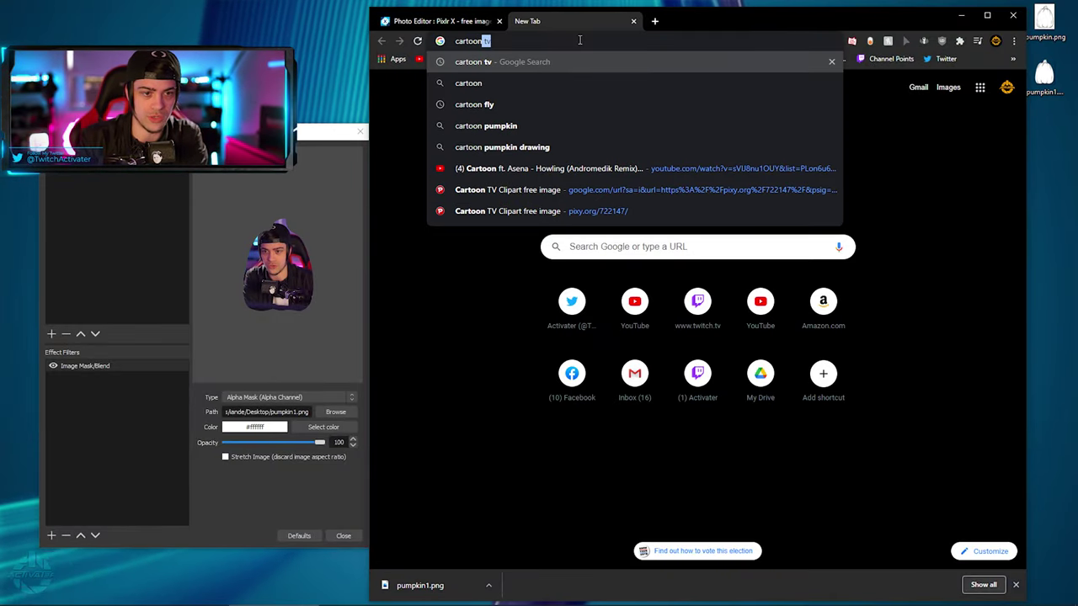
# - Search Google Images for 'cartoon tv' and save the brown cartoon TV image by dragging it out
pyautogui.press('Return')
pyautogui.click(544, 128)
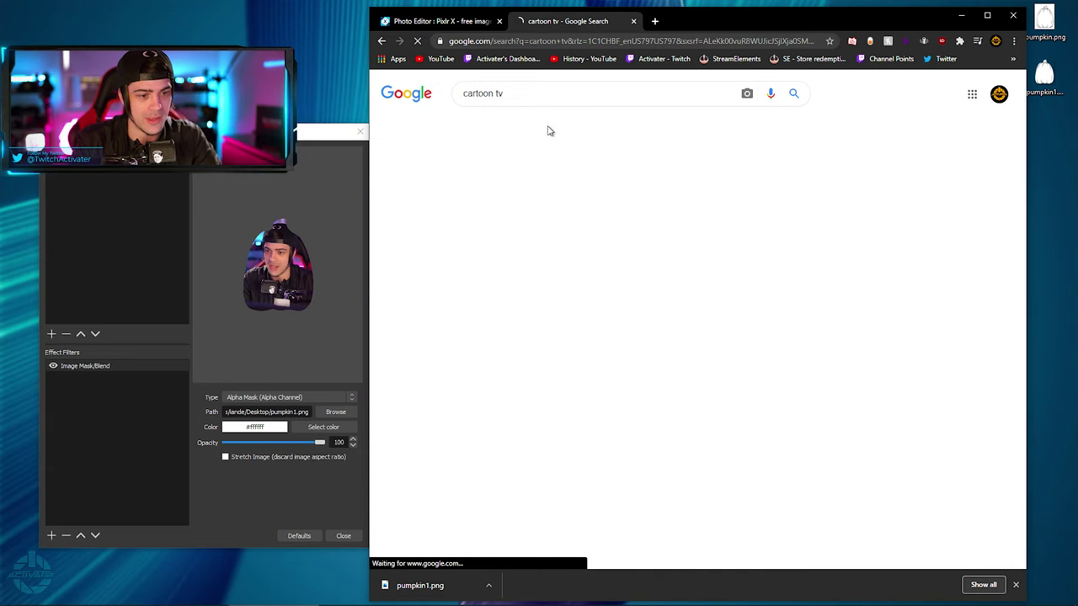
pyautogui.click(469, 254)
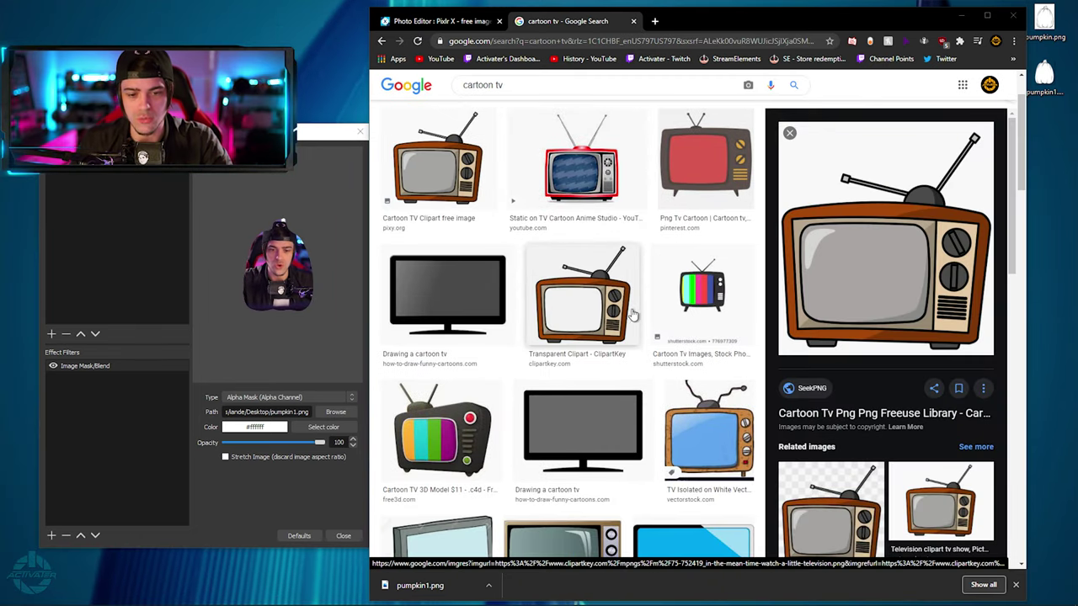
pyautogui.moveTo(896, 265); pyautogui.dragTo(757, 253)
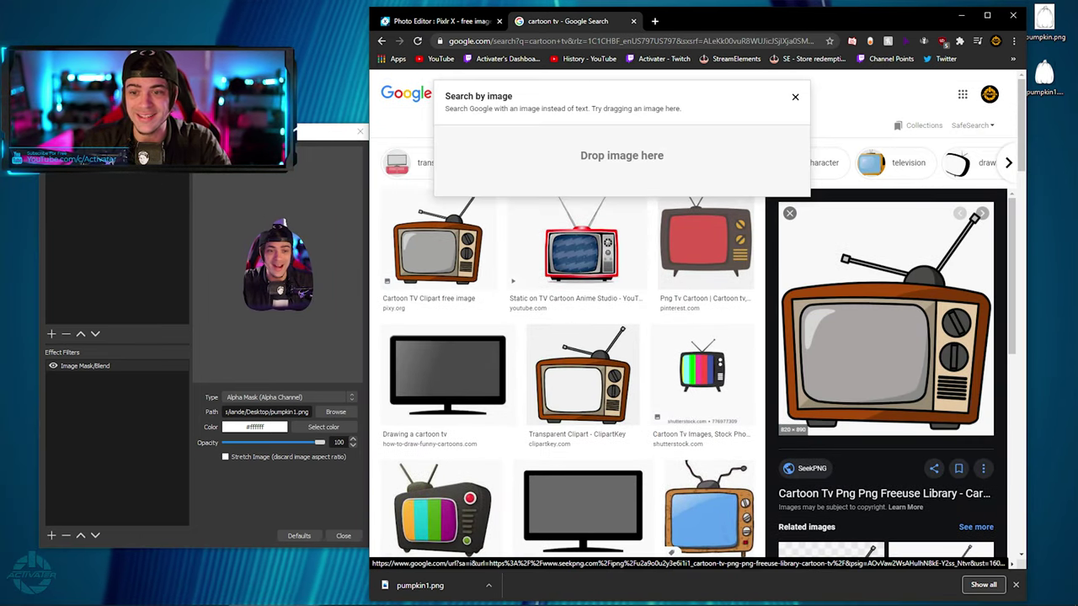
pyautogui.moveTo(309, 190); pyautogui.dragTo(309, 190)
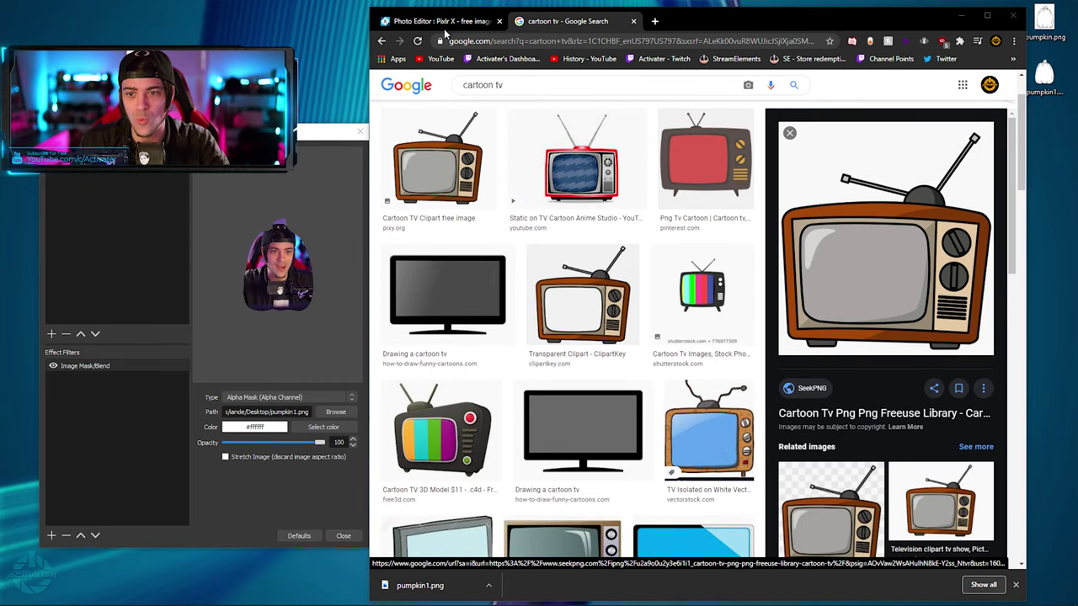
# - Back in Pixlr X, dismiss the download notice and delete the pumpkin layer
pyautogui.click(444, 24)
pyautogui.click(910, 207)
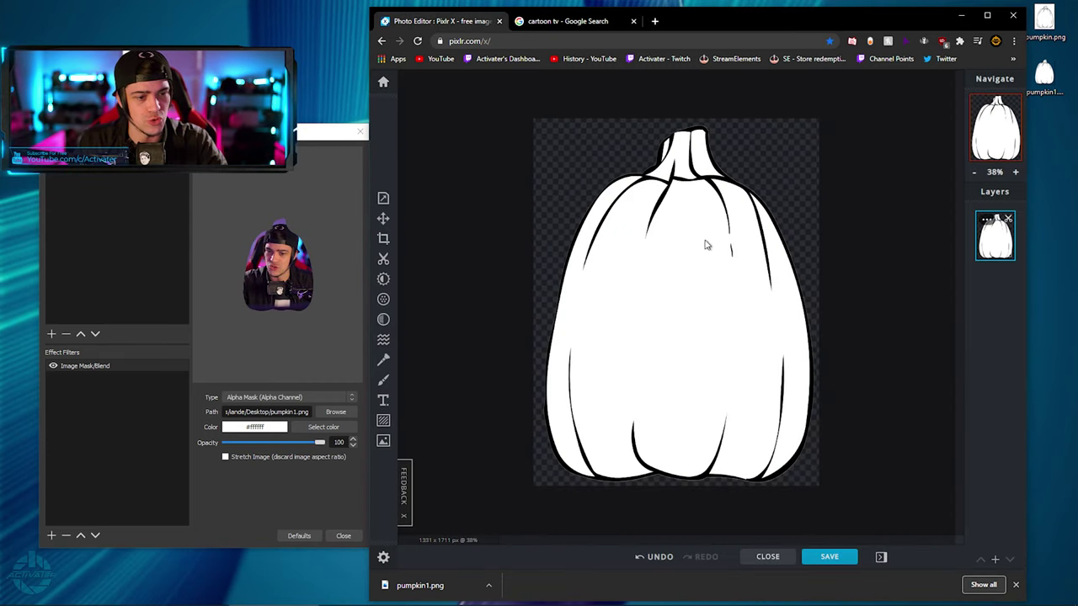
pyautogui.click(991, 220)
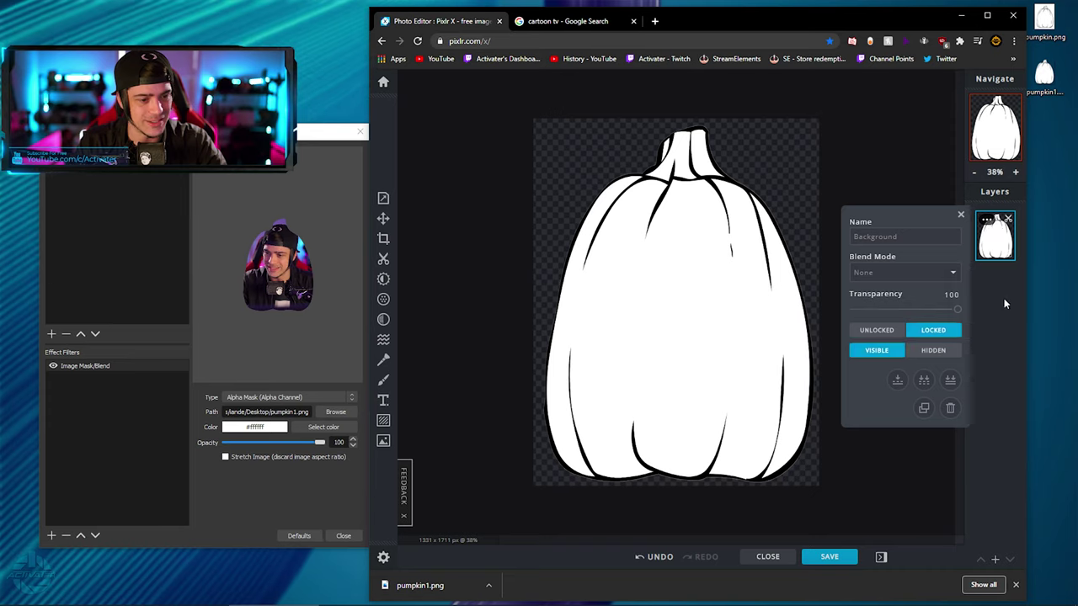
pyautogui.click(950, 410)
# - Add the cartoon TV file as a new image layer and crop the canvas around it
pyautogui.click(995, 560)
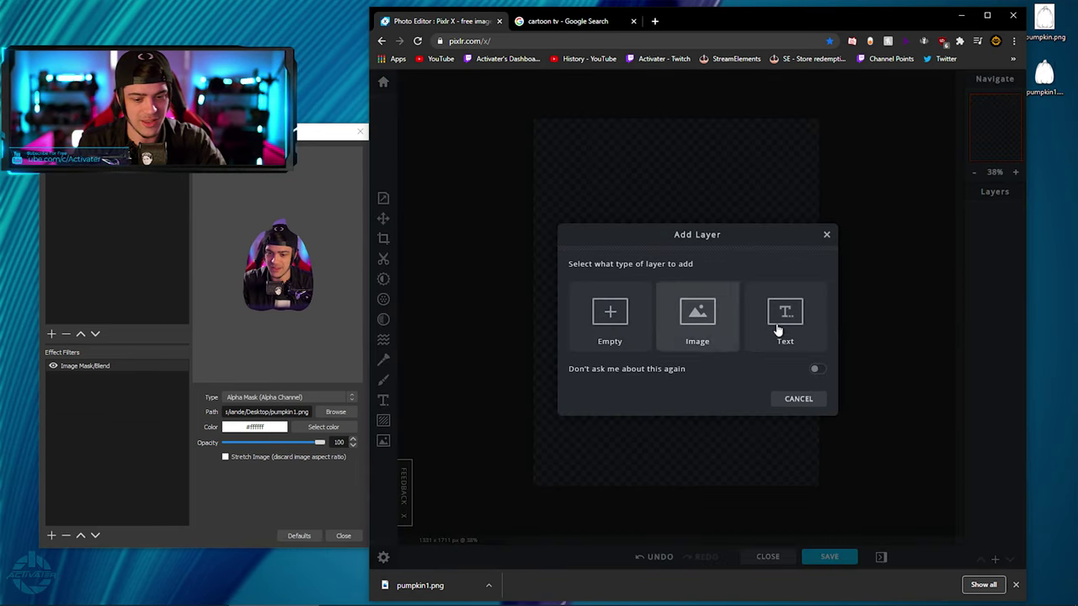
pyautogui.click(698, 316)
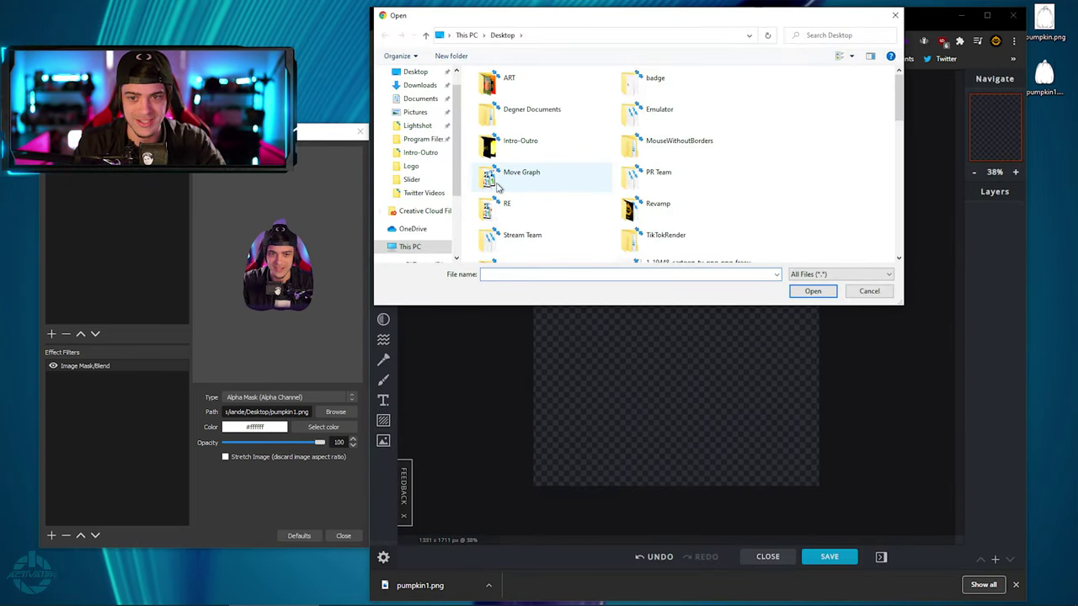
pyautogui.scroll(-5, 496, 187)
pyautogui.doubleClick(658, 99)
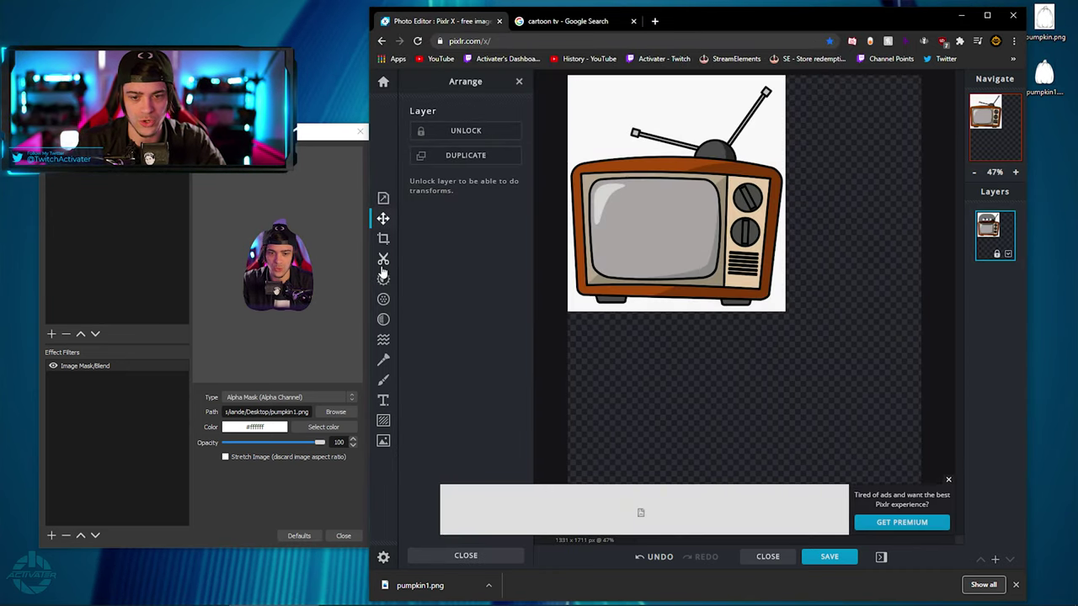
pyautogui.moveTo(941, 464); pyautogui.dragTo(764, 309)
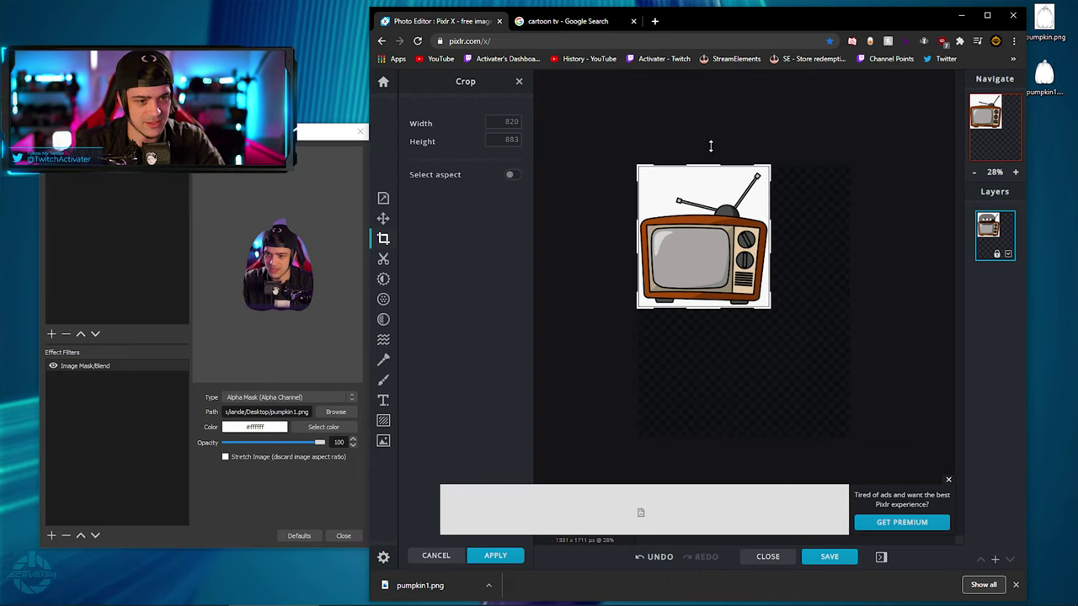
# - Apply the crop and close the advertisement and downloads bar
pyautogui.press('Return')
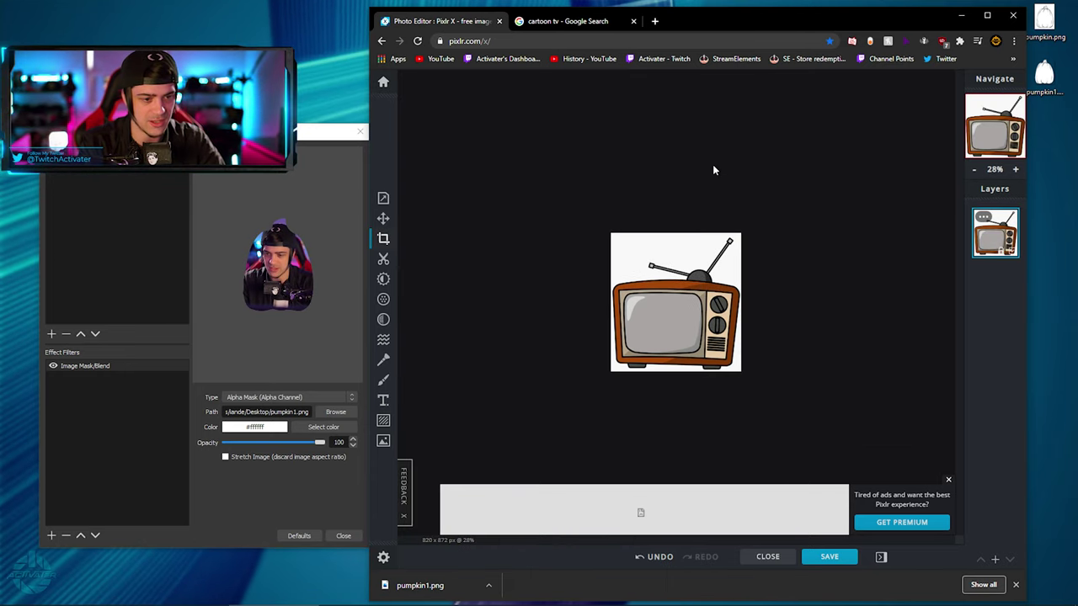
pyautogui.scroll(3, 717, 324)
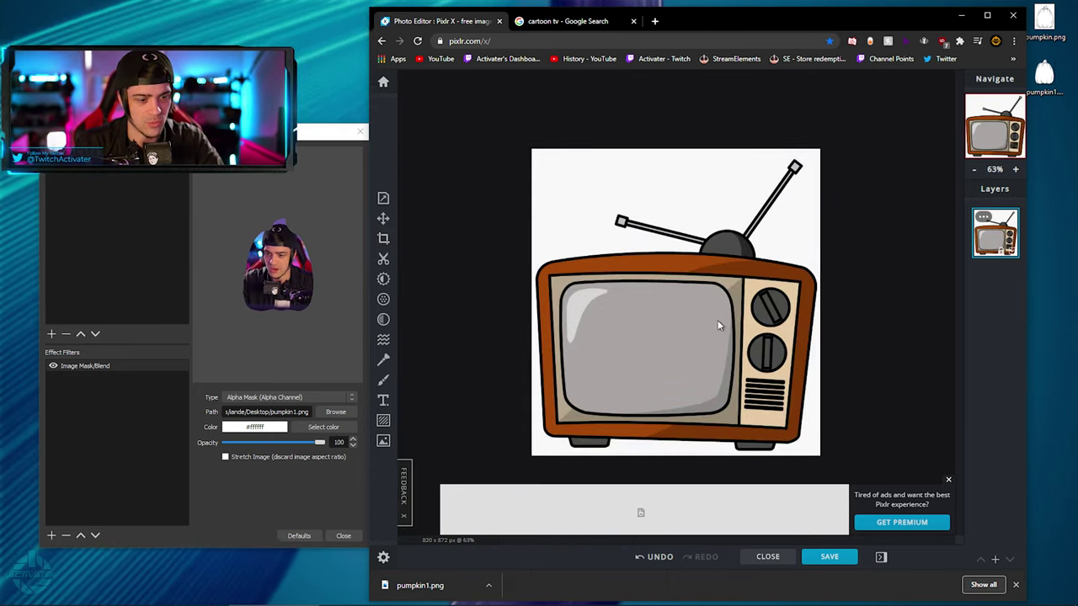
pyautogui.click(949, 481)
pyautogui.click(1014, 584)
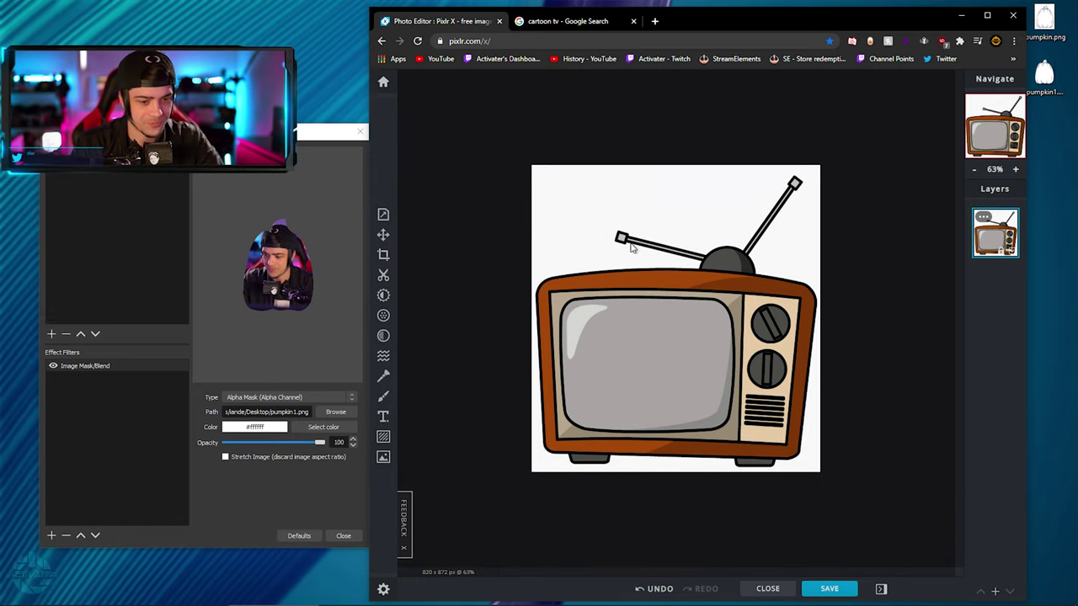
# - Cut out the white background around the TV with the Cutout tool
pyautogui.click(383, 276)
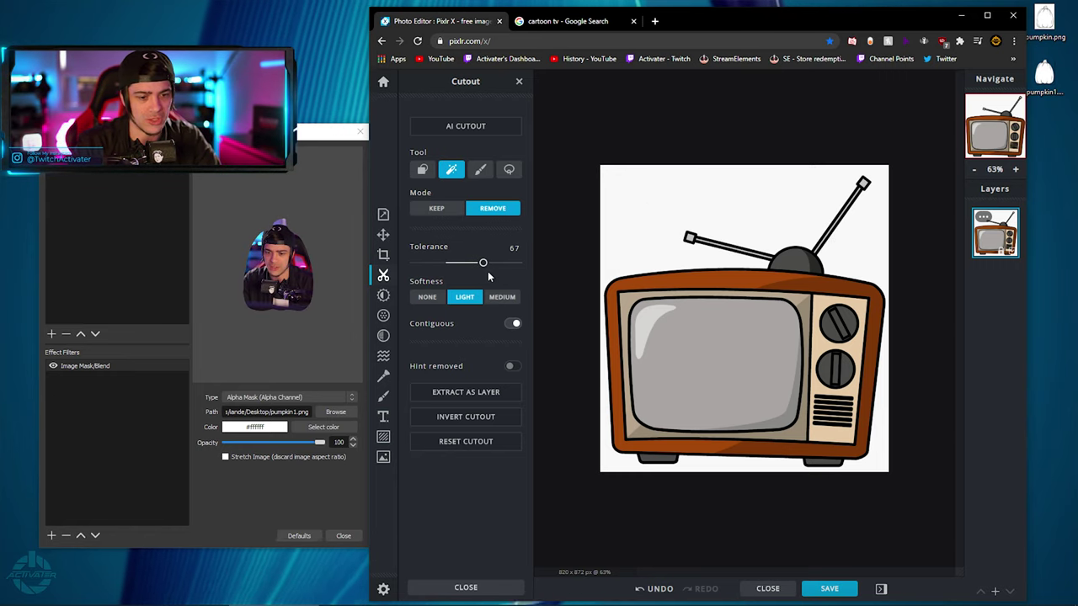
pyautogui.click(745, 201)
pyautogui.scroll(5, 758, 210)
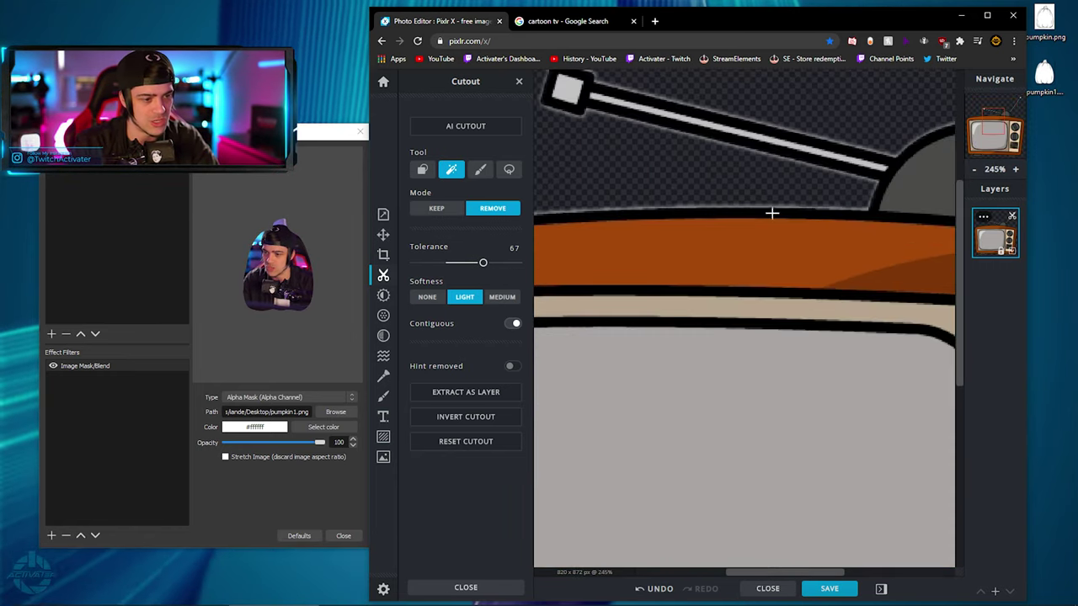
pyautogui.scroll(-5, 719, 215)
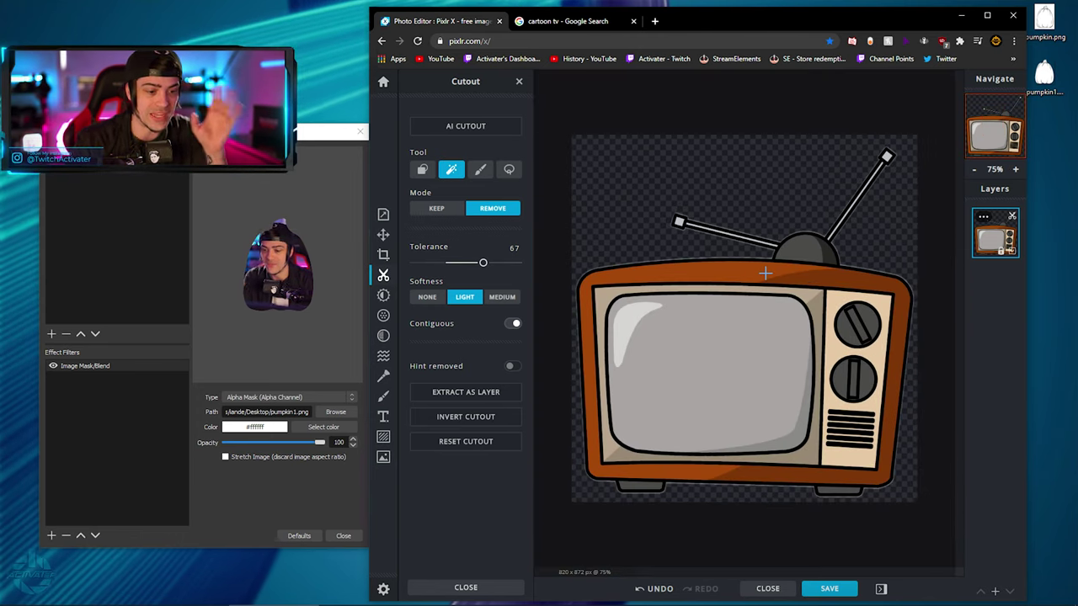
pyautogui.click(826, 590)
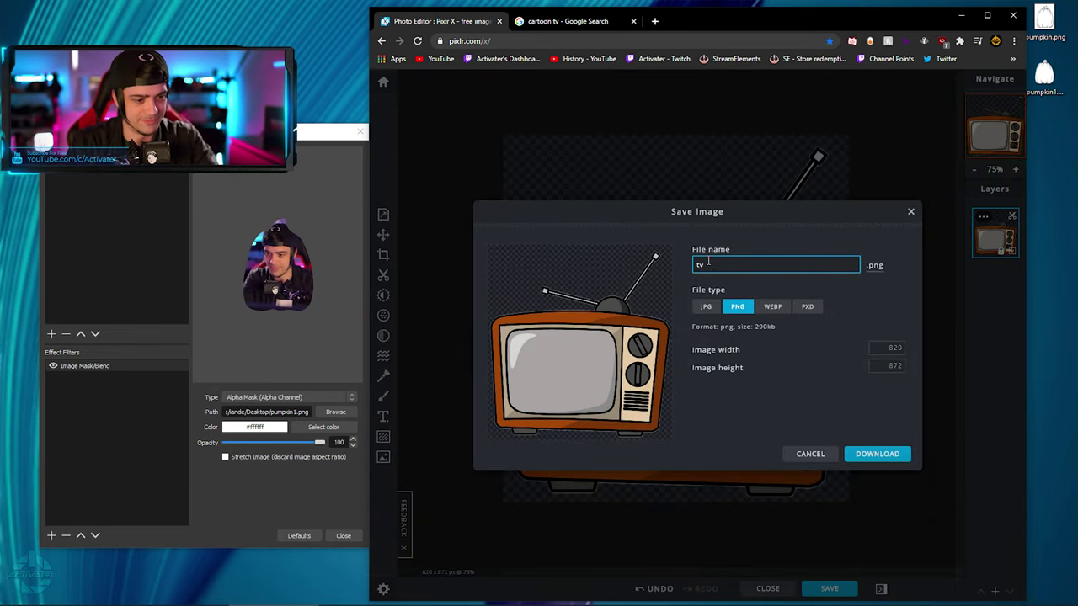
# - Download the TV as tv.png, move it onto the desktop, and return to OBS's mask image browser
pyautogui.click(879, 453)
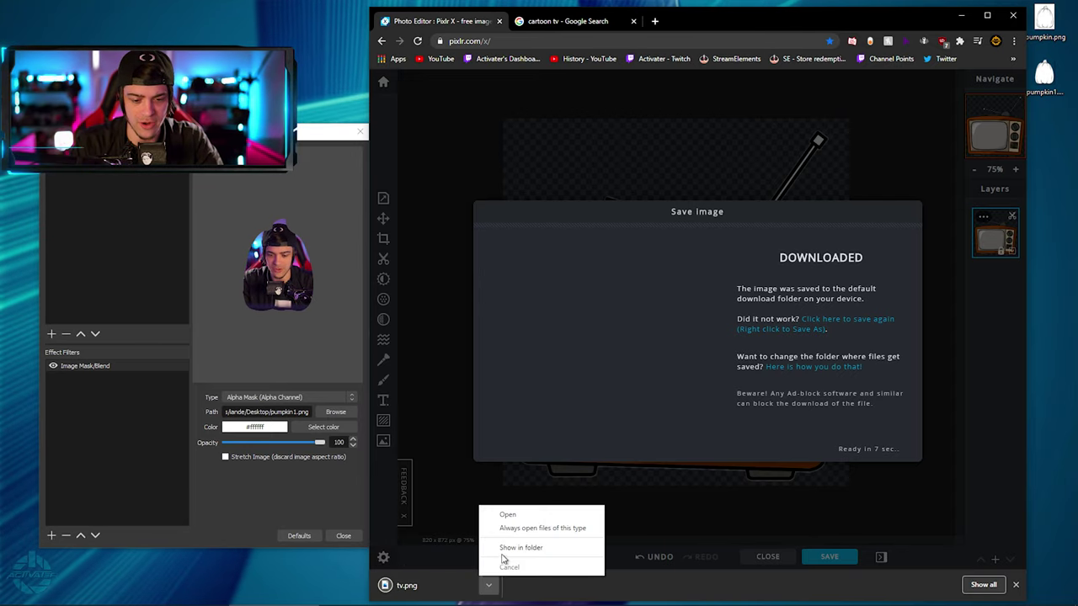
pyautogui.click(503, 548)
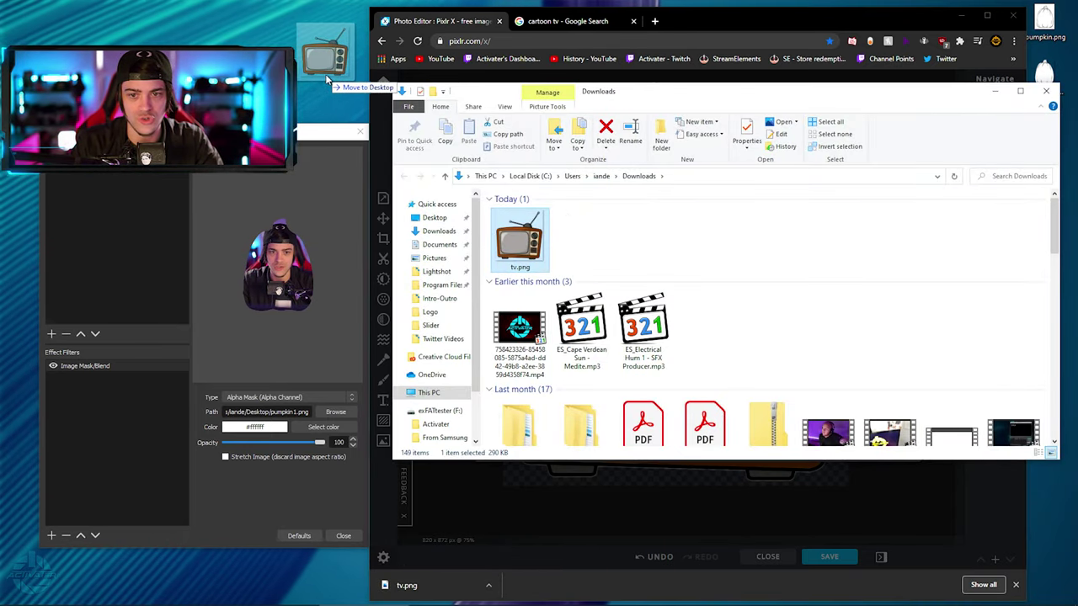
pyautogui.moveTo(329, 80); pyautogui.dragTo(328, 80)
pyautogui.click(1050, 90)
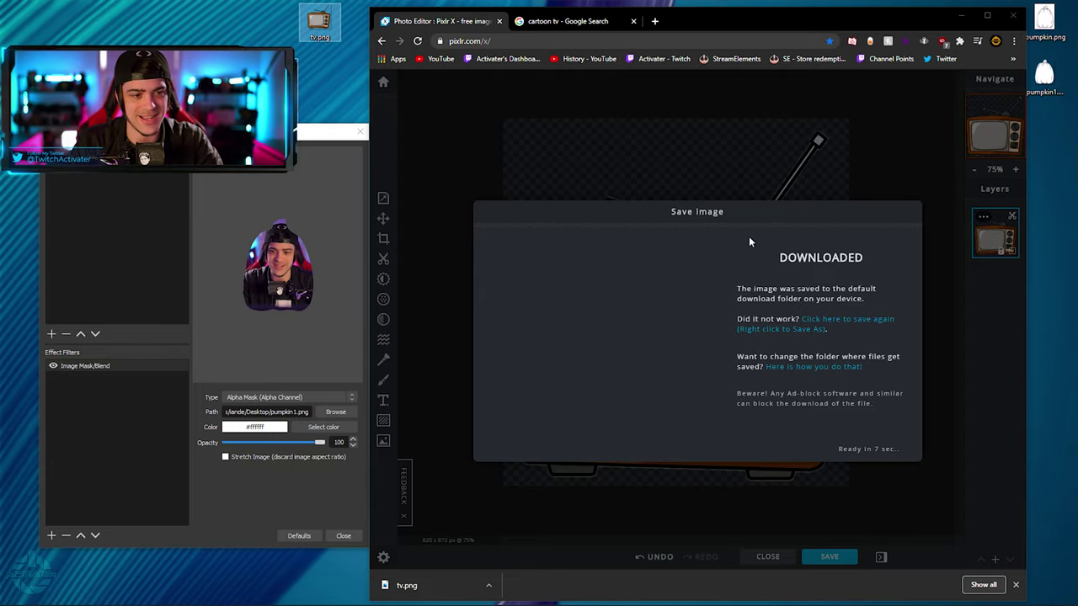
pyautogui.click(961, 15)
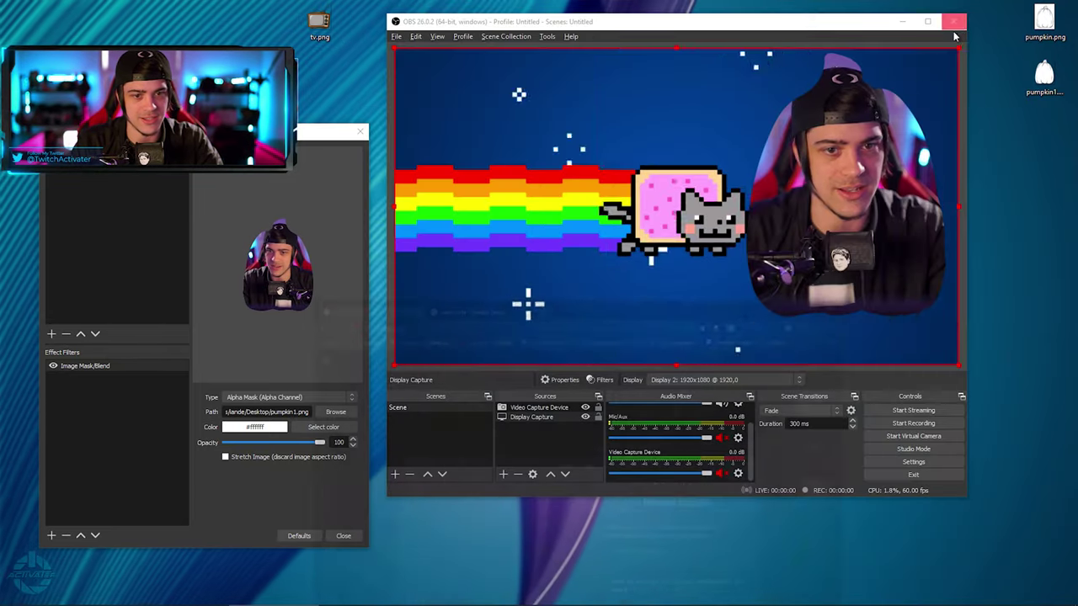
pyautogui.click(335, 412)
# - Load tv.png as the webcam's mask image and move the TV-shaped webcam left in the preview
pyautogui.scroll(-2, 264, 284)
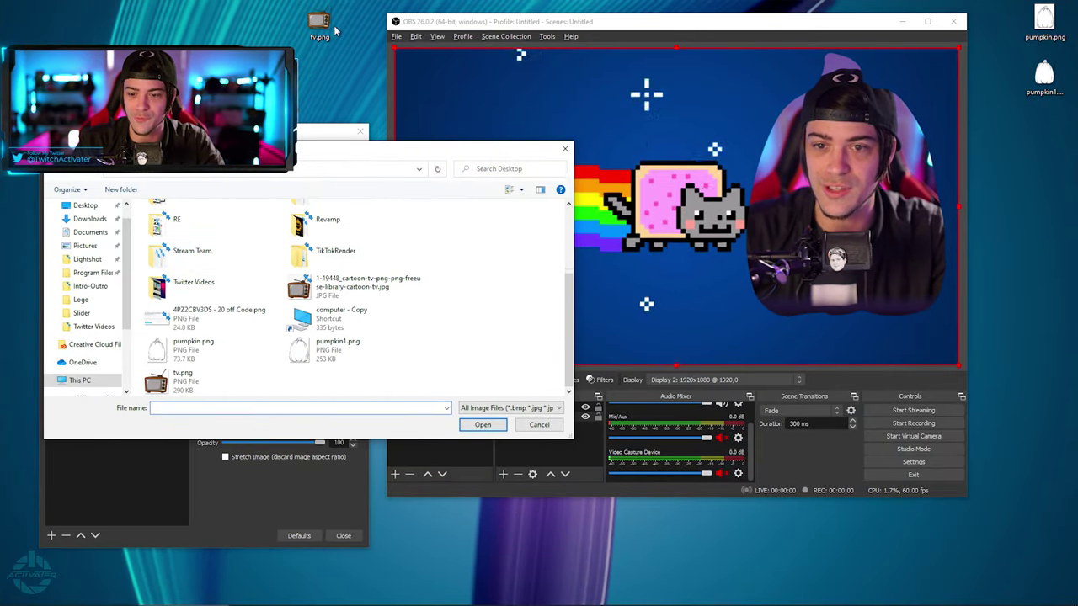
pyautogui.click(176, 387)
pyautogui.doubleClick(211, 383)
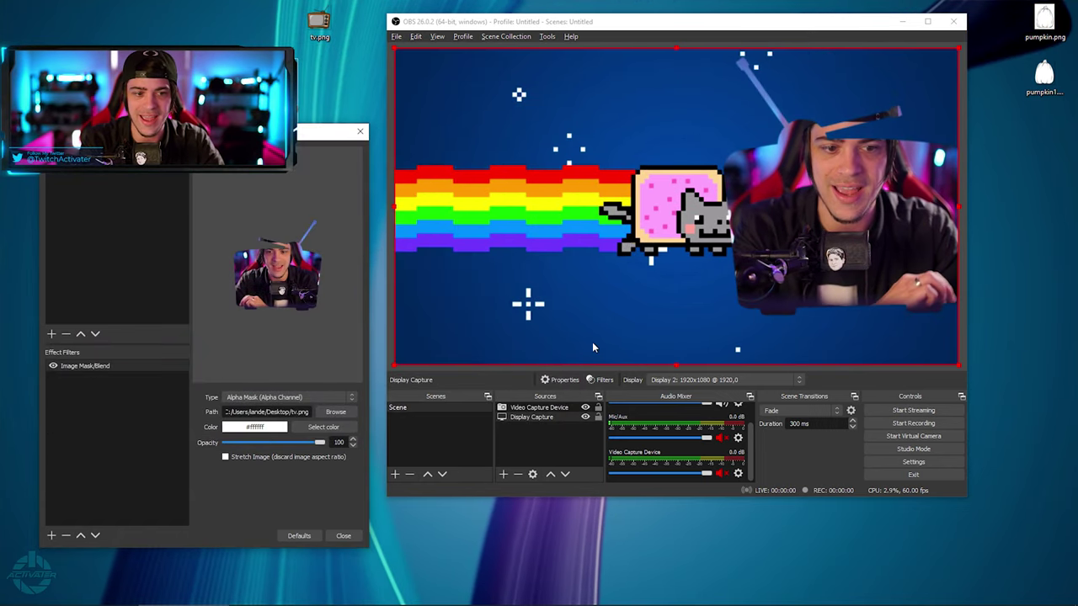
pyautogui.click(839, 205)
pyautogui.moveTo(839, 206); pyautogui.dragTo(741, 208)
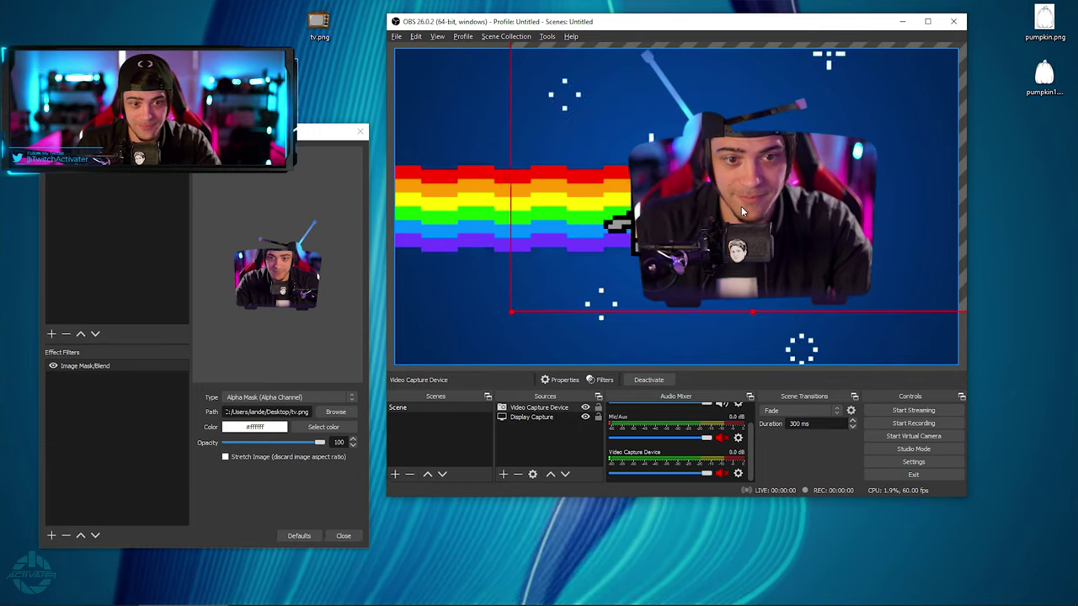
pyautogui.moveTo(732, 194); pyautogui.dragTo(686, 202)
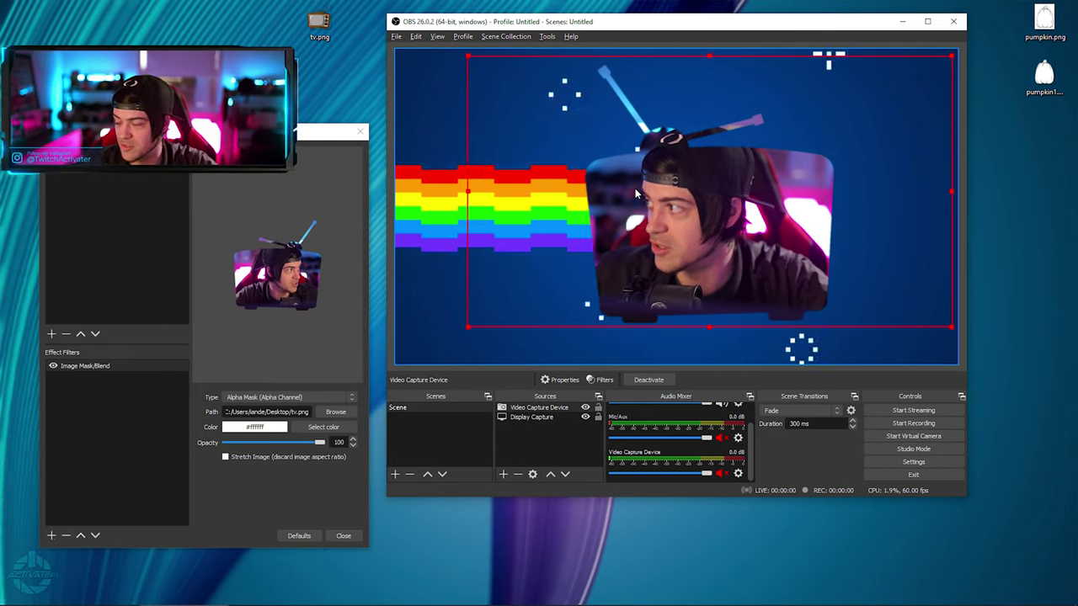
pyautogui.click(313, 397)
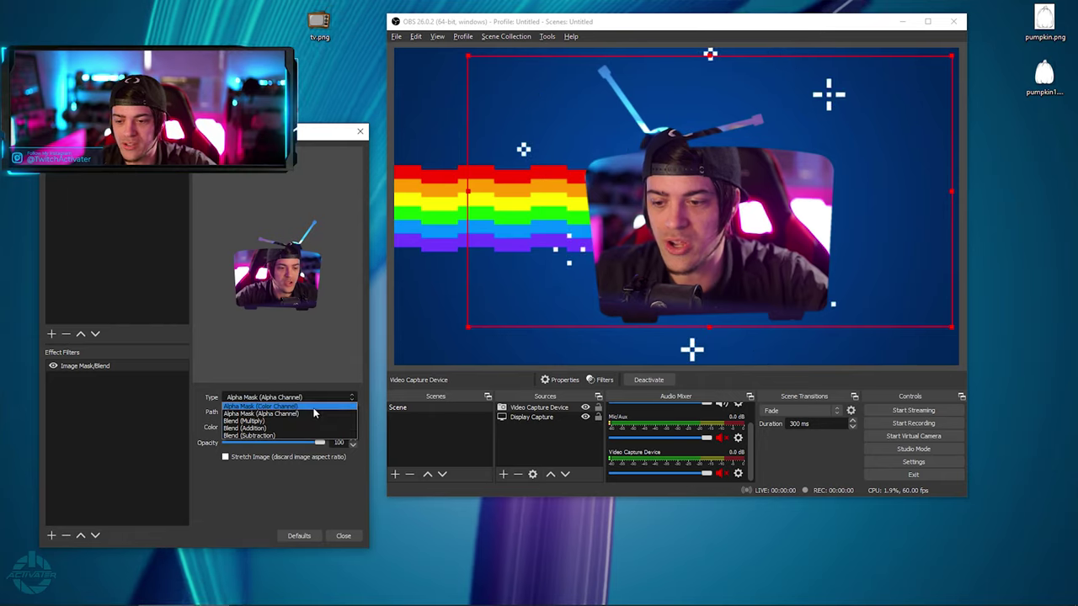
# - Try the Alpha Mask (Color Channel), Blend (Multiply) and Blend (Addition) types, then enlarge the webcam
pyautogui.click(314, 411)
pyautogui.moveTo(735, 211); pyautogui.dragTo(831, 203)
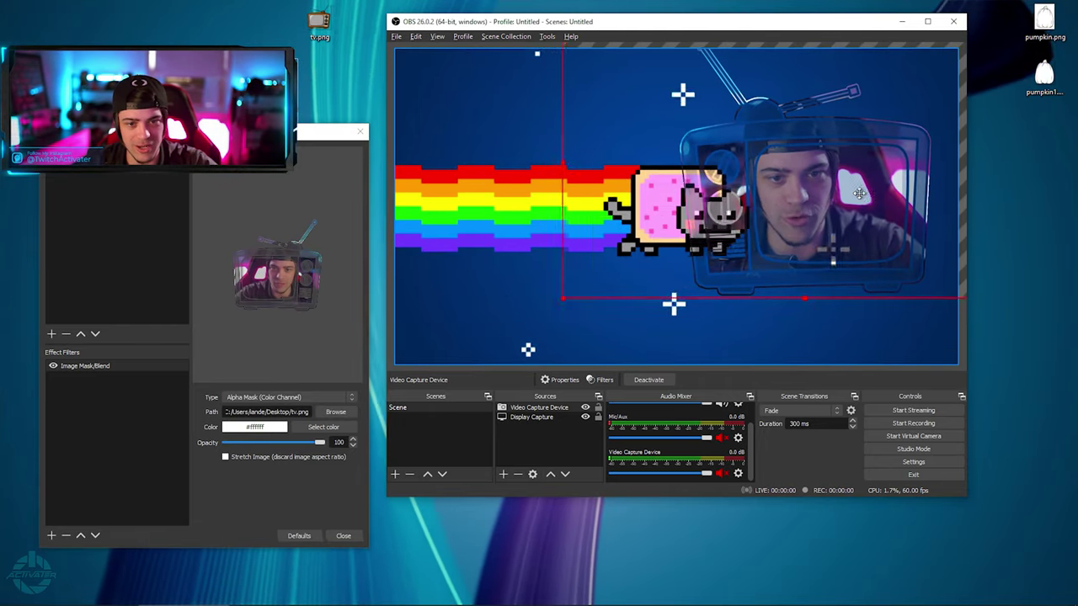
pyautogui.click(296, 397)
pyautogui.click(246, 420)
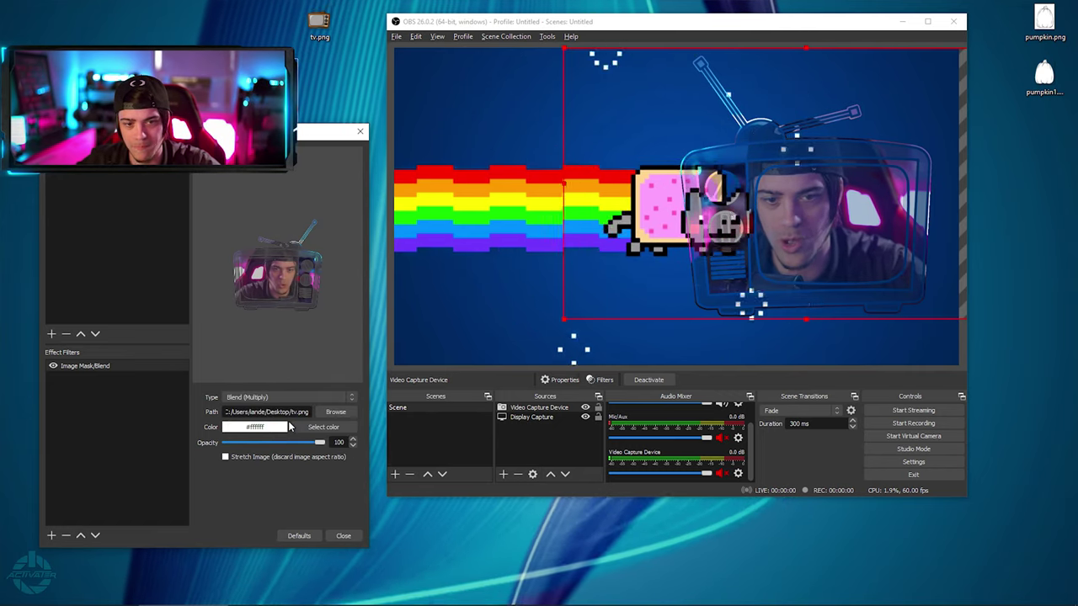
pyautogui.moveTo(775, 270); pyautogui.dragTo(665, 281)
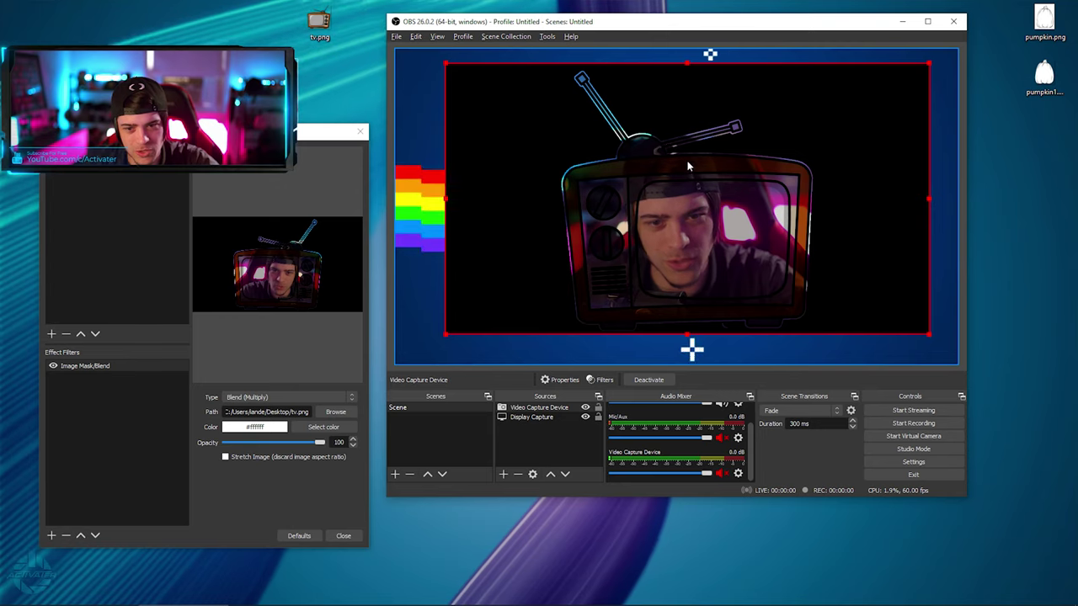
pyautogui.click(306, 397)
pyautogui.click(246, 431)
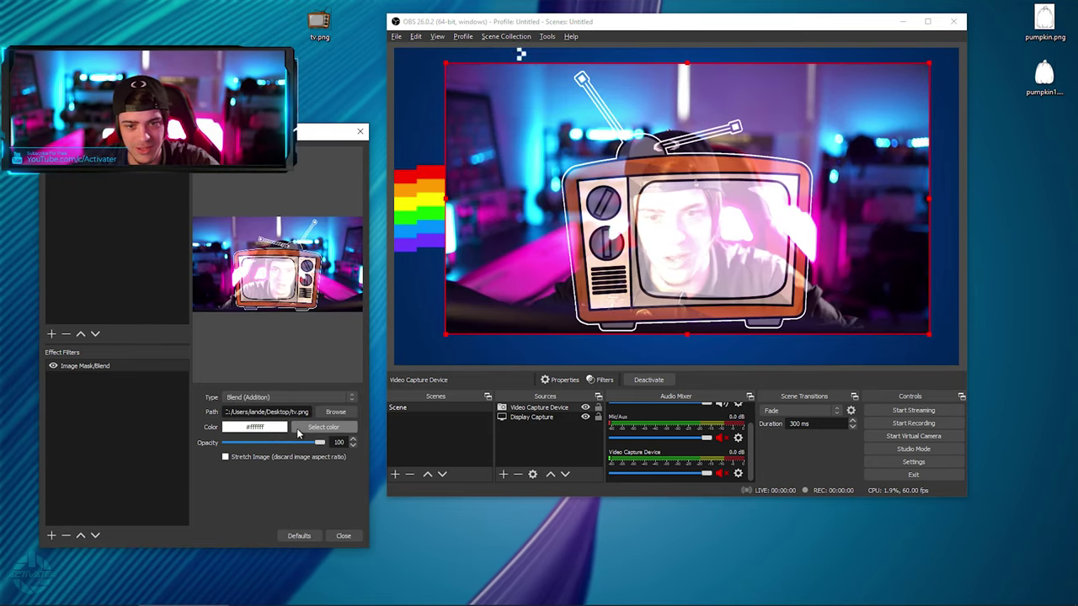
pyautogui.moveTo(783, 294); pyautogui.dragTo(755, 305)
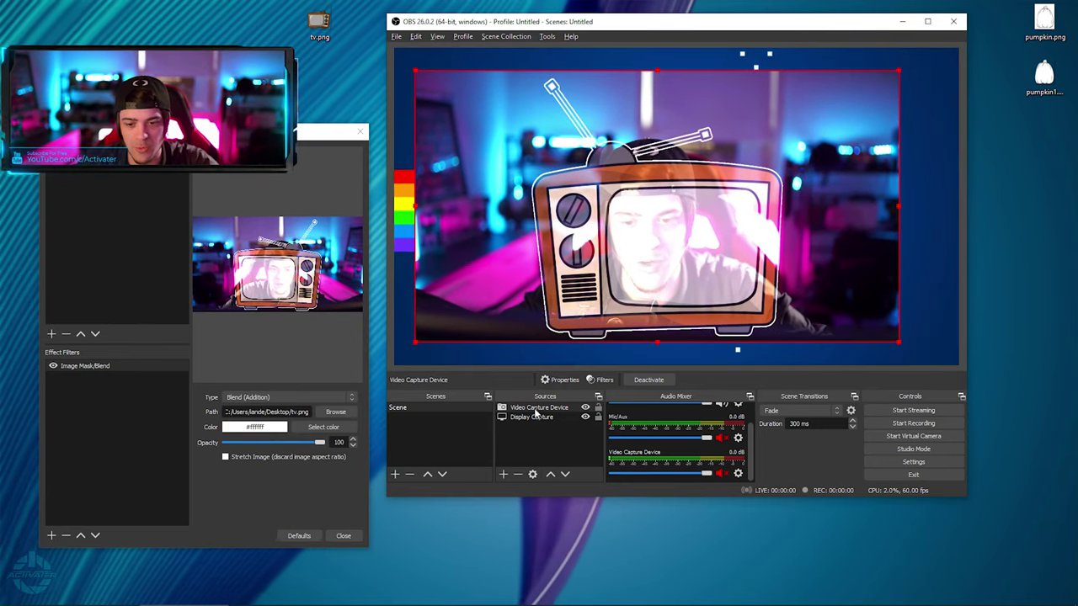
pyautogui.moveTo(729, 353); pyautogui.dragTo(780, 216)
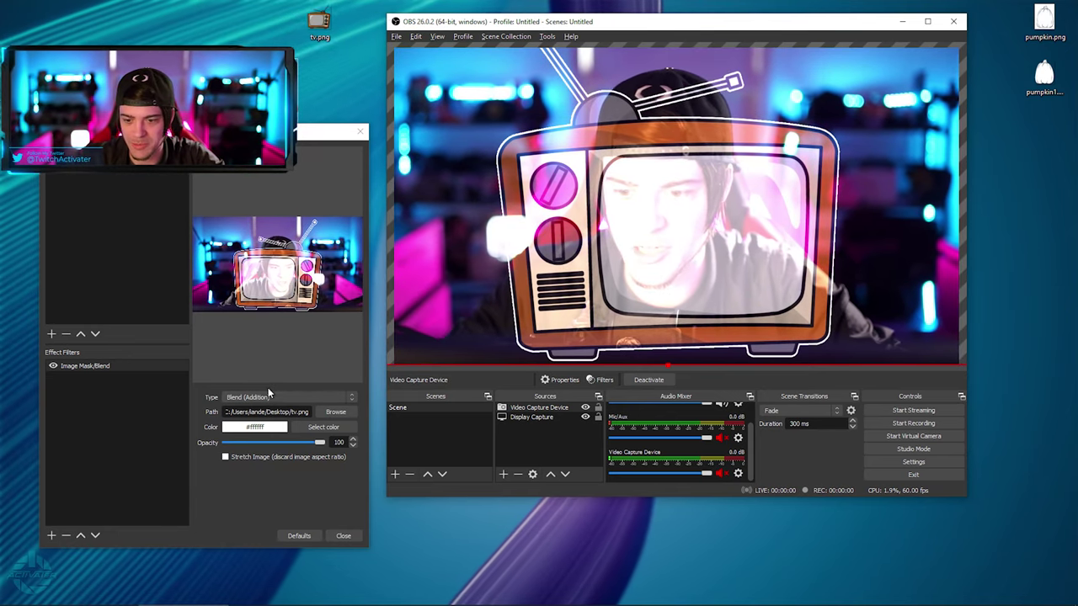
# - Try Blend (Subtraction), compare with Color Channel, and settle on Alpha Mask (Alpha Channel)
pyautogui.click(267, 398)
pyautogui.click(254, 435)
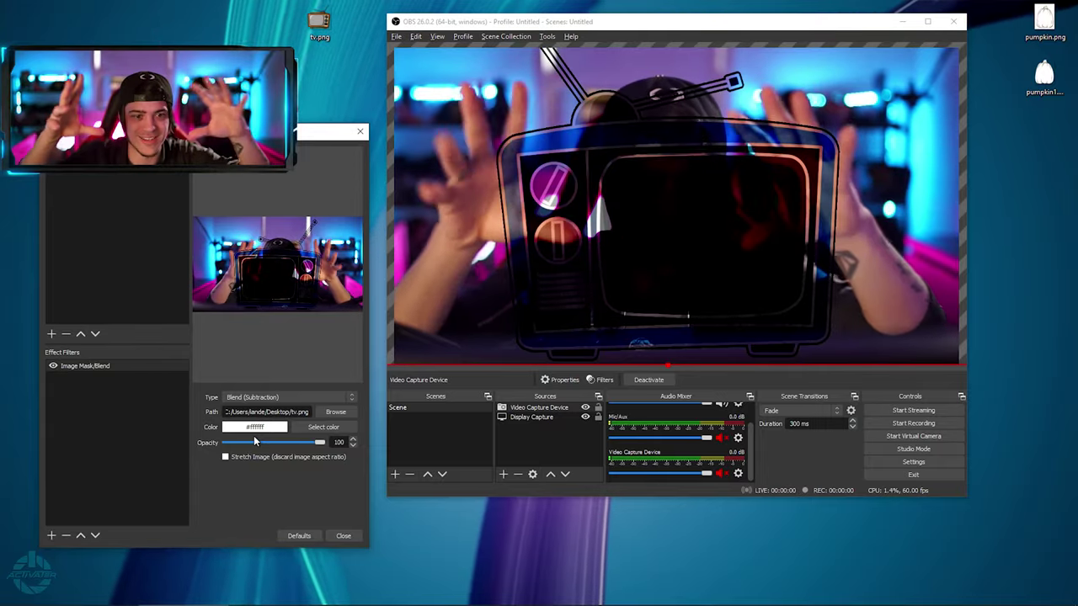
pyautogui.click(308, 398)
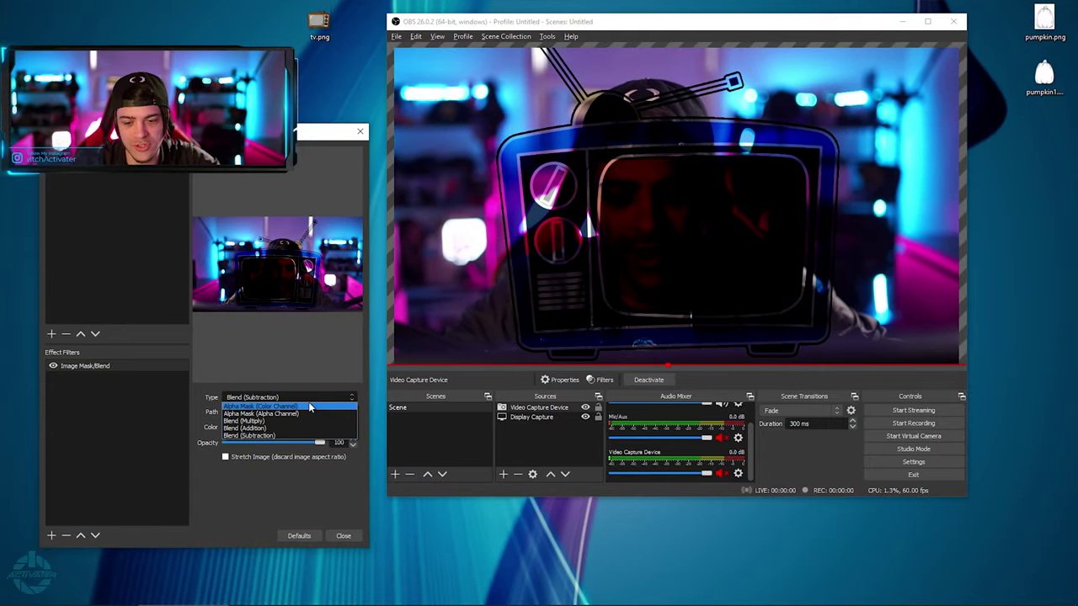
pyautogui.click(310, 415)
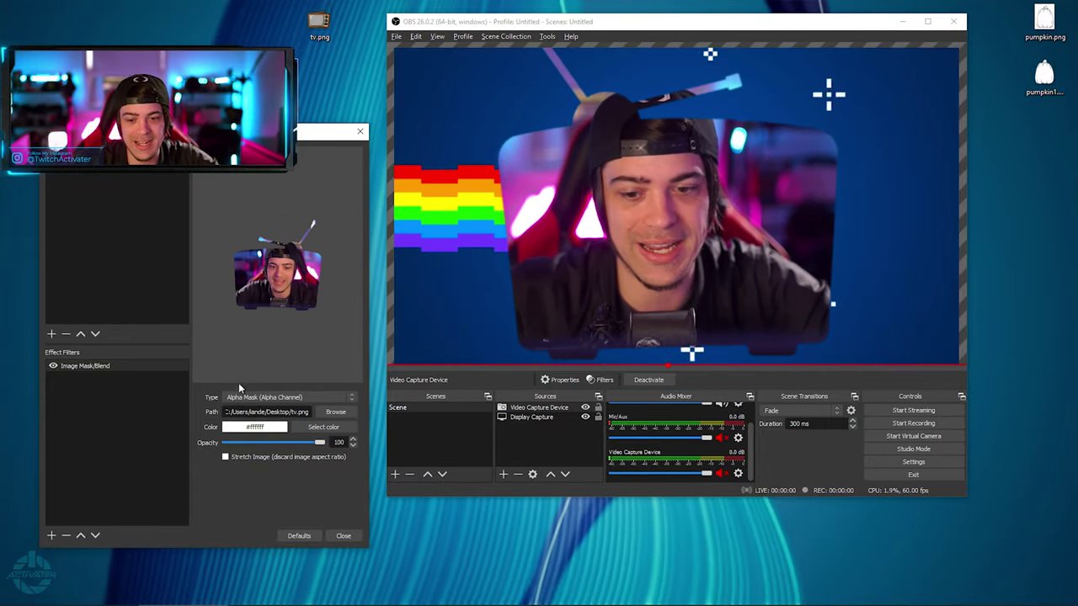
pyautogui.click(248, 401)
pyautogui.click(249, 406)
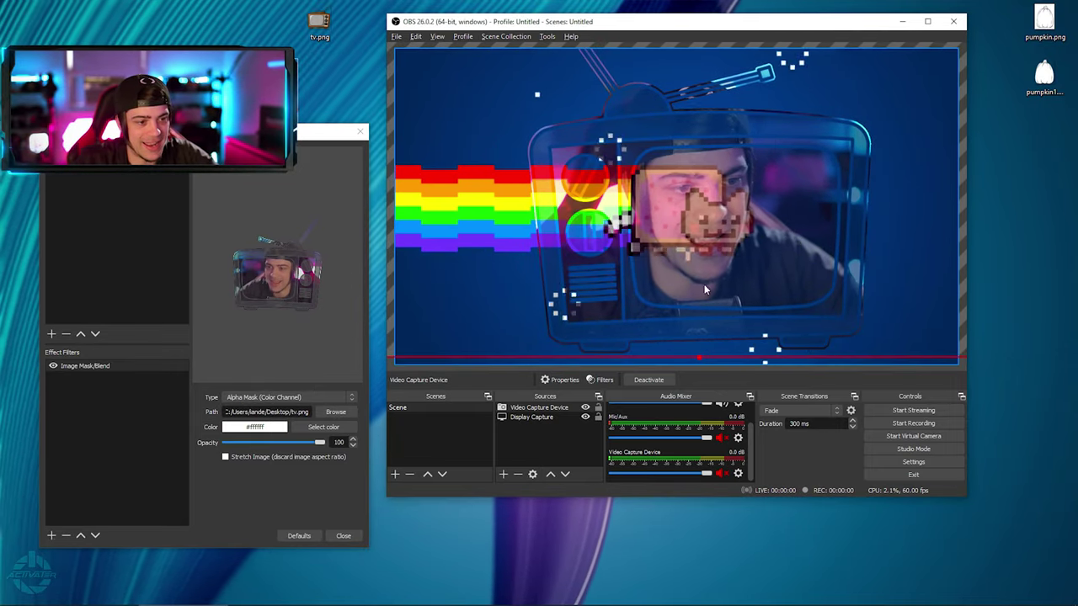
pyautogui.click(352, 398)
pyautogui.click(278, 415)
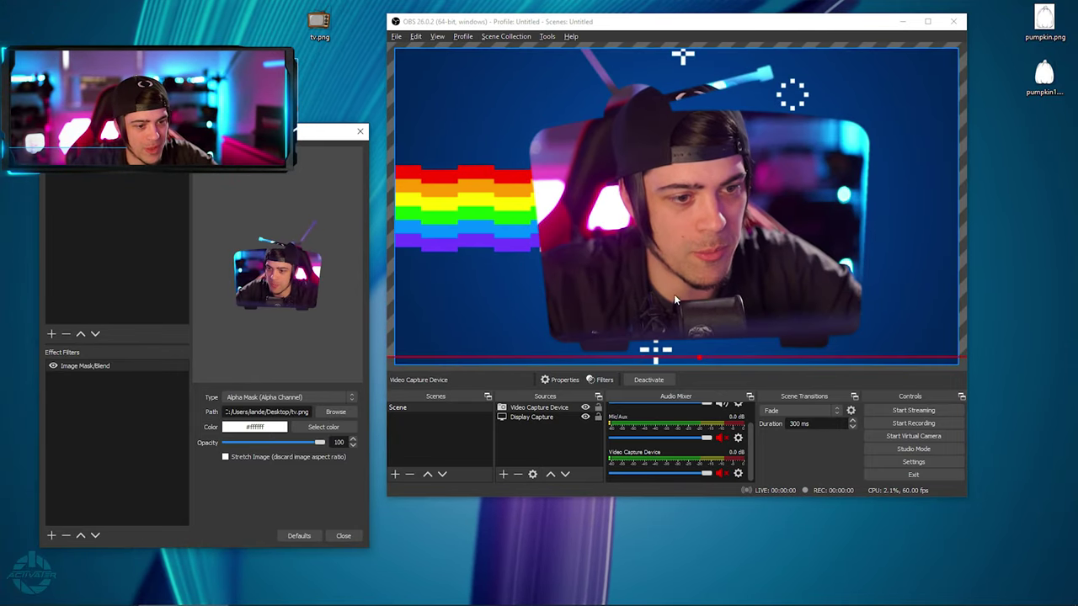
# - Shrink the TV-shaped webcam into the bottom-right corner over the display capture
pyautogui.moveTo(686, 293); pyautogui.dragTo(785, 255)
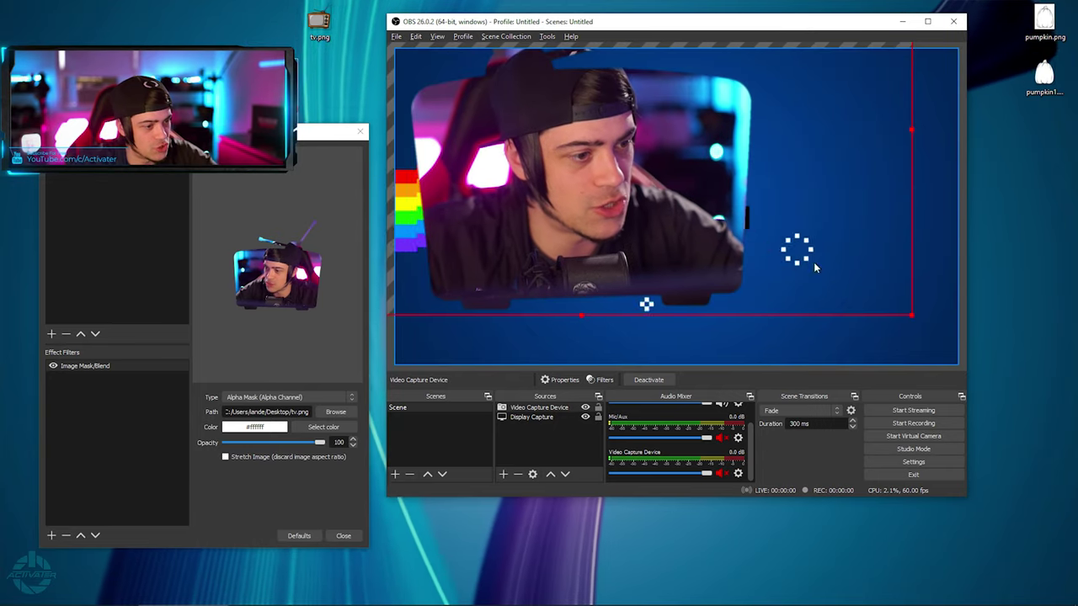
pyautogui.moveTo(900, 317); pyautogui.dragTo(847, 259)
pyautogui.moveTo(583, 90); pyautogui.dragTo(793, 224)
pyautogui.click(841, 115)
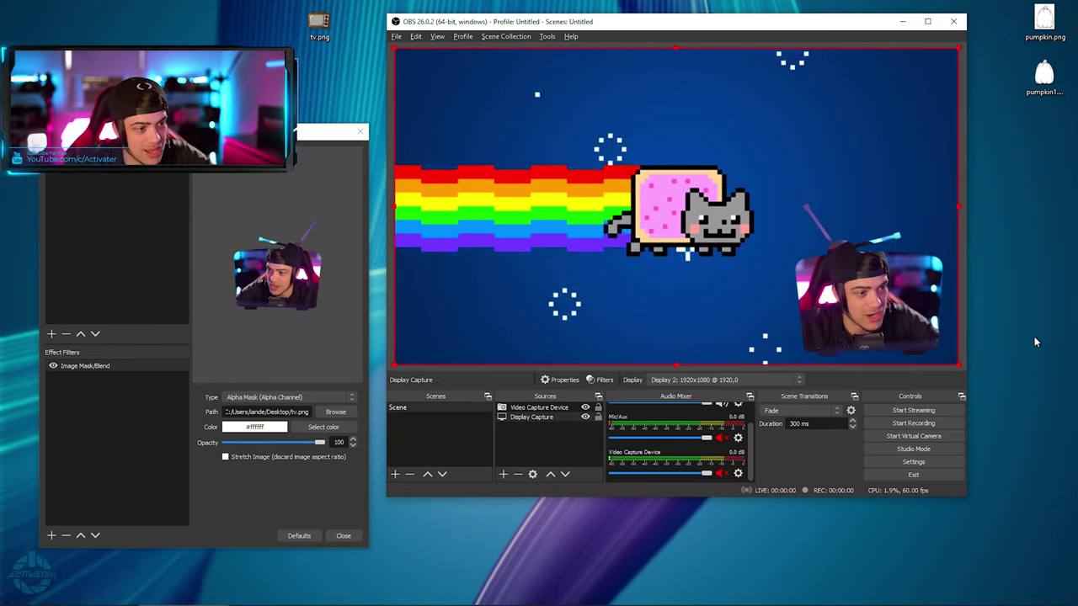
# - Show the scene on a monitor via Fullscreen Projector (Preview)
pyautogui.rightClick(750, 140)
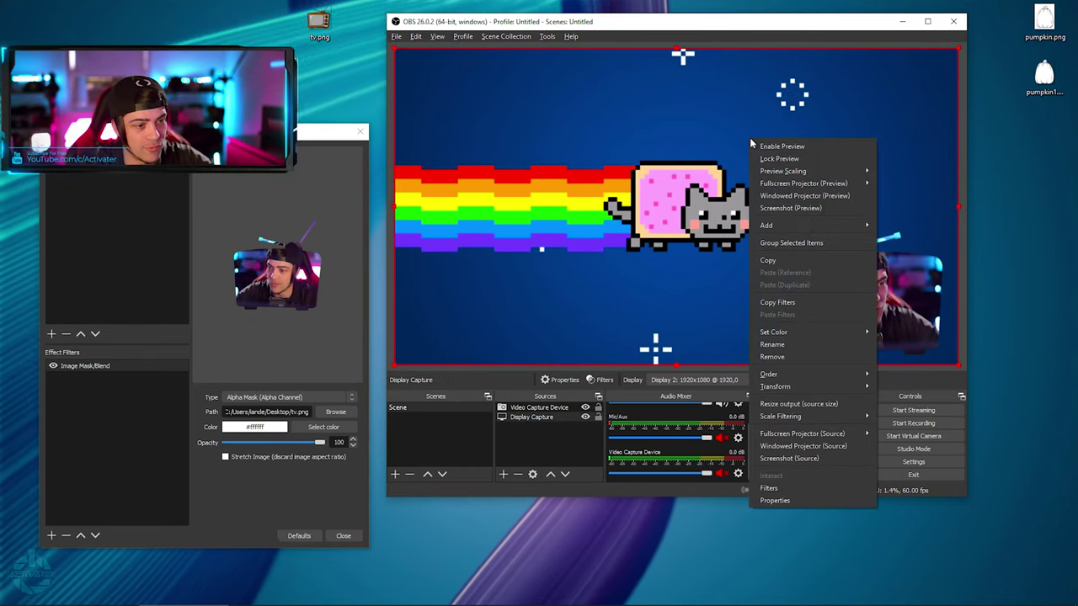
pyautogui.moveTo(850, 182)
pyautogui.click(896, 185)
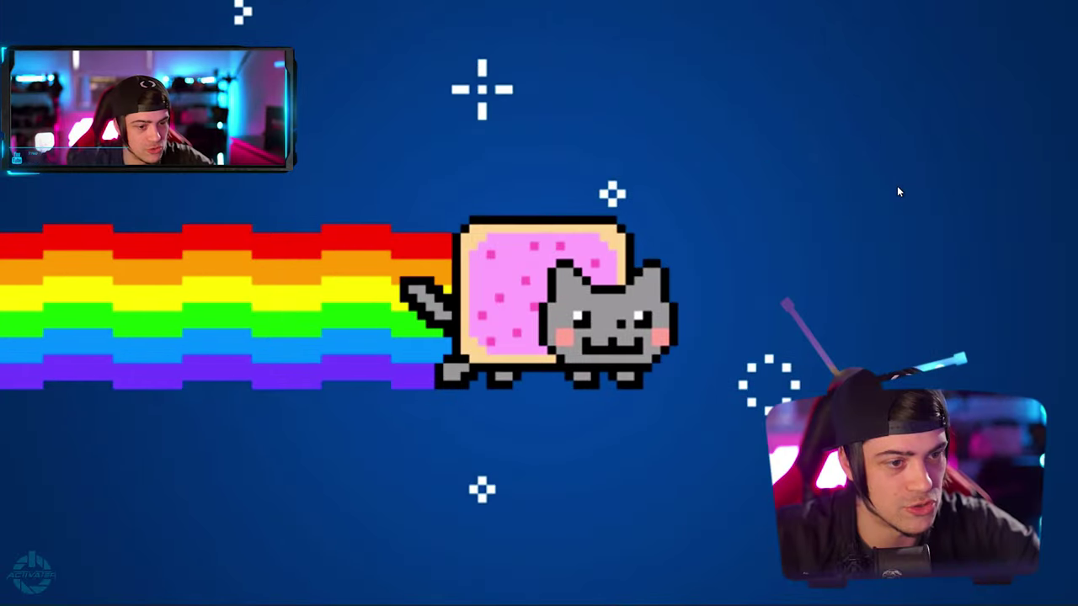